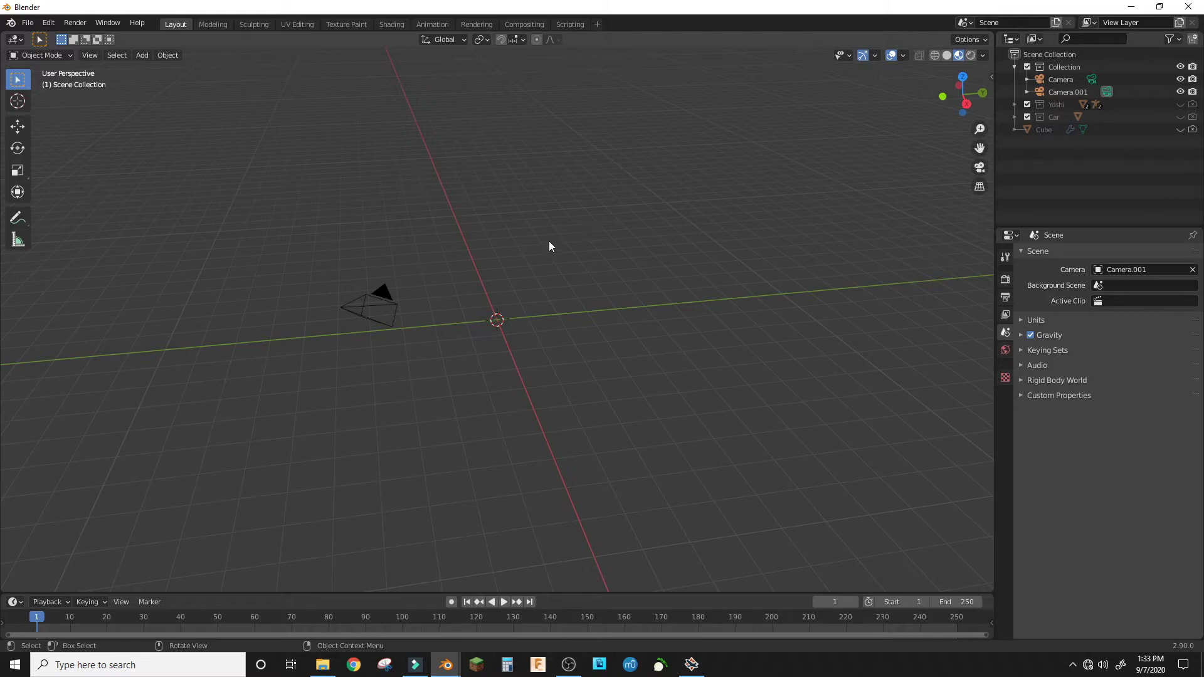
# Add a Suzanne monkey head and subdivide it with Ctrl+2 for a smooth surface.
pyautogui.hotkey('shift', 'a')
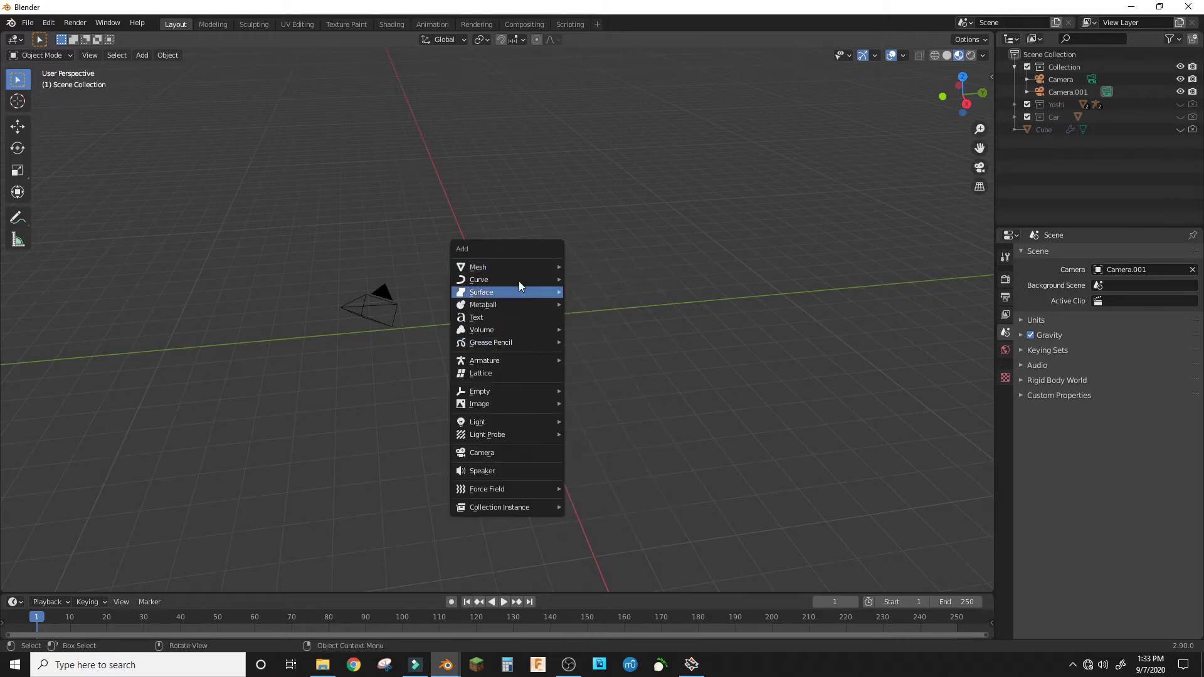
pyautogui.click(596, 385)
pyautogui.moveTo(608, 321)
pyautogui.mouseDown(button='middle')
pyautogui.moveTo(590, 296)
pyautogui.moveTo(634, 265)
pyautogui.moveTo(658, 273)
pyautogui.mouseUp(button='middle')
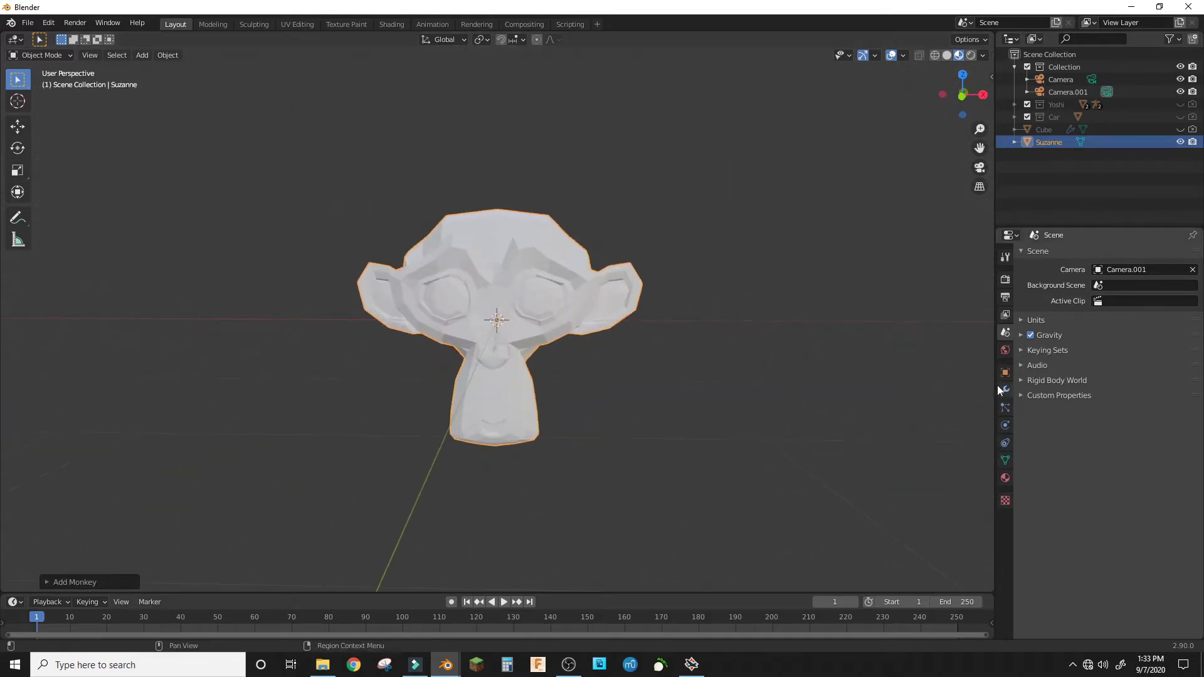
pyautogui.hotkey('ctrl', '2')
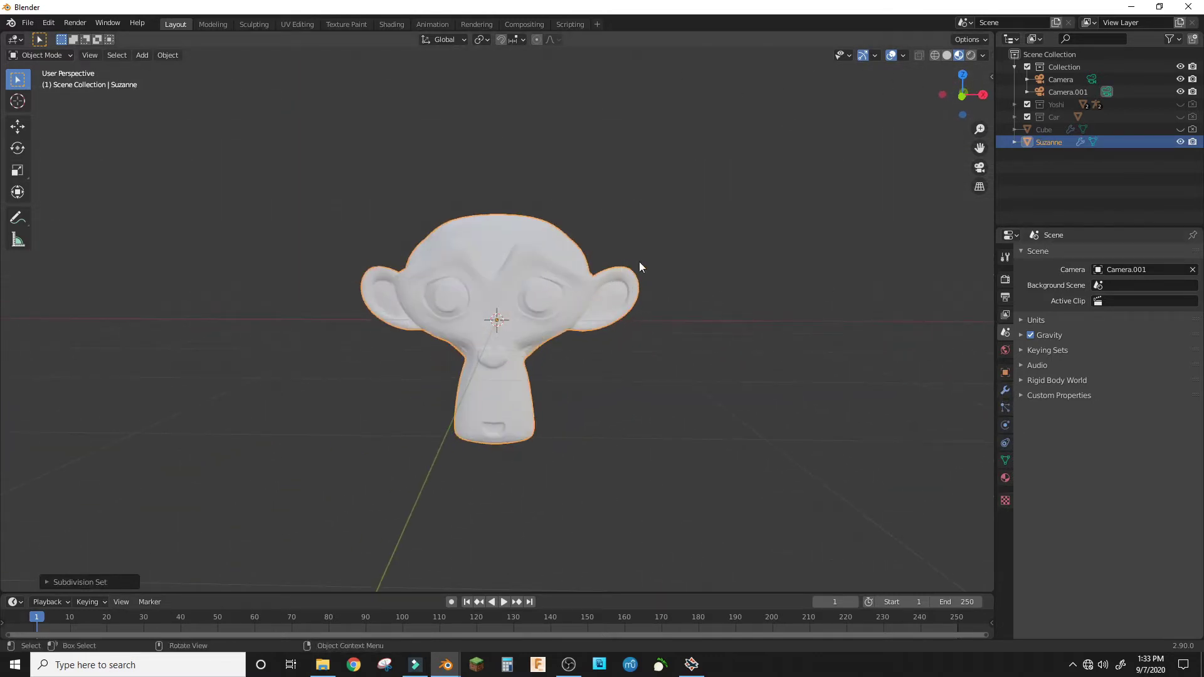
# Give Suzanne a new material plus a second-slot material using a Toon BSDF shader.
pyautogui.click(1004, 477)
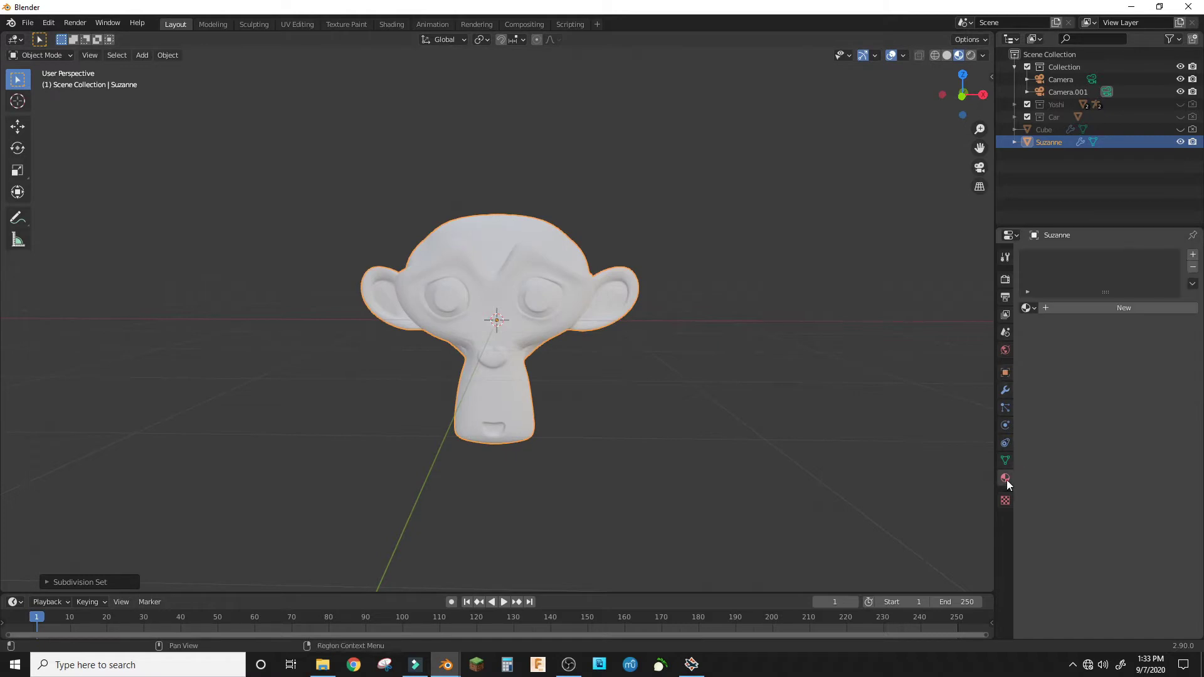
pyautogui.click(1137, 304)
pyautogui.click(1192, 254)
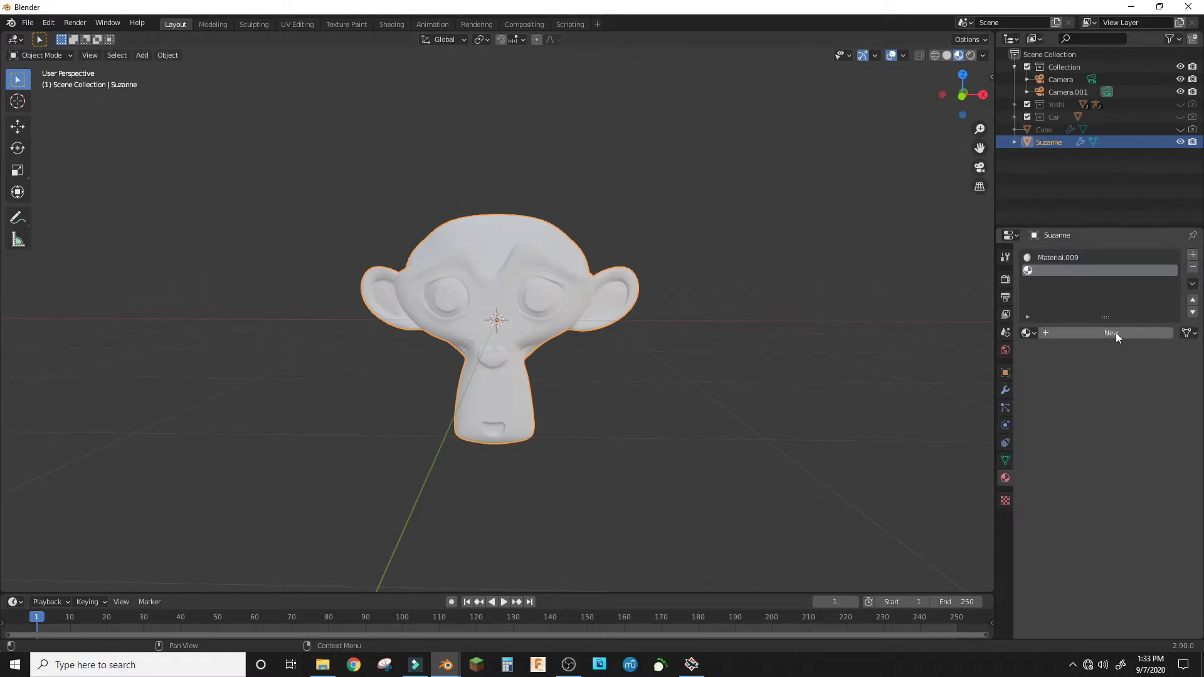
pyautogui.click(1115, 332)
pyautogui.click(1118, 406)
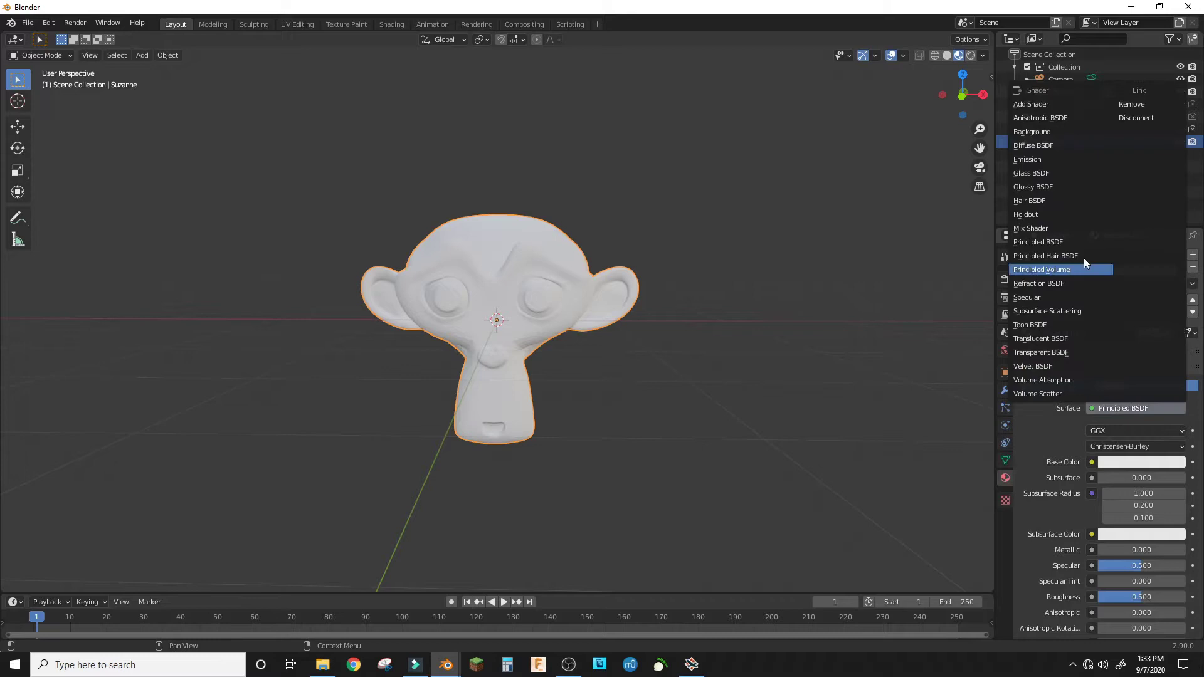
pyautogui.click(1044, 324)
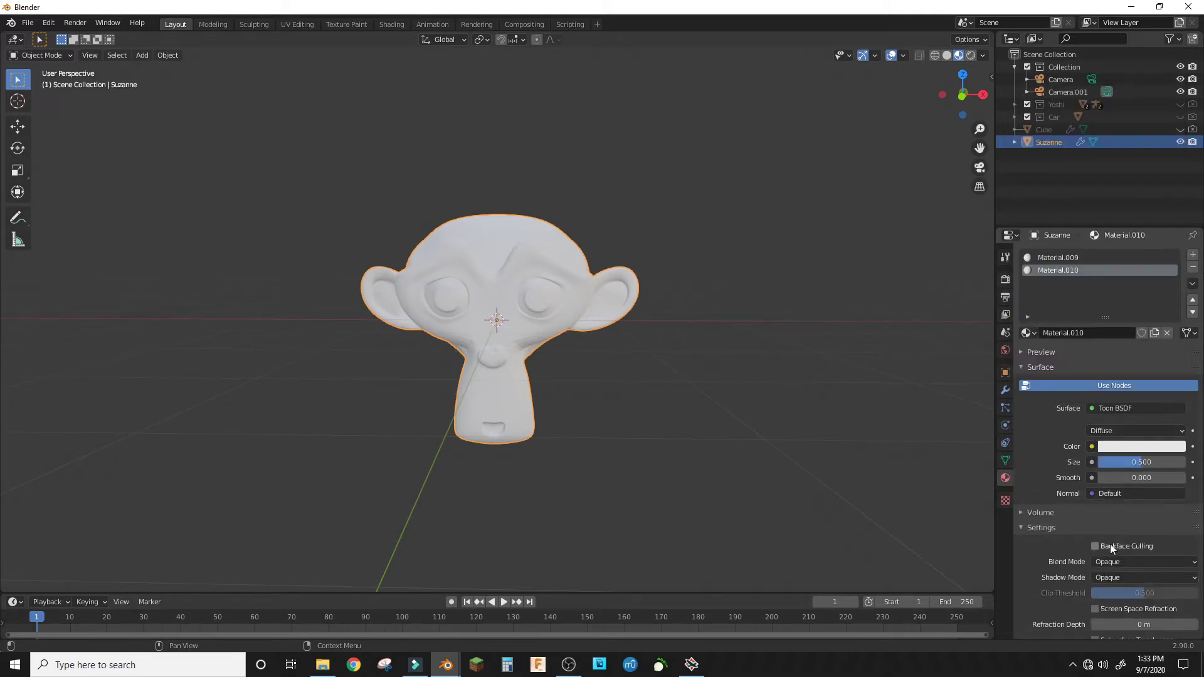
# Enable backface culling and set both blend and shadow modes to Alpha Clip.
pyautogui.click(1095, 546)
pyautogui.click(1147, 562)
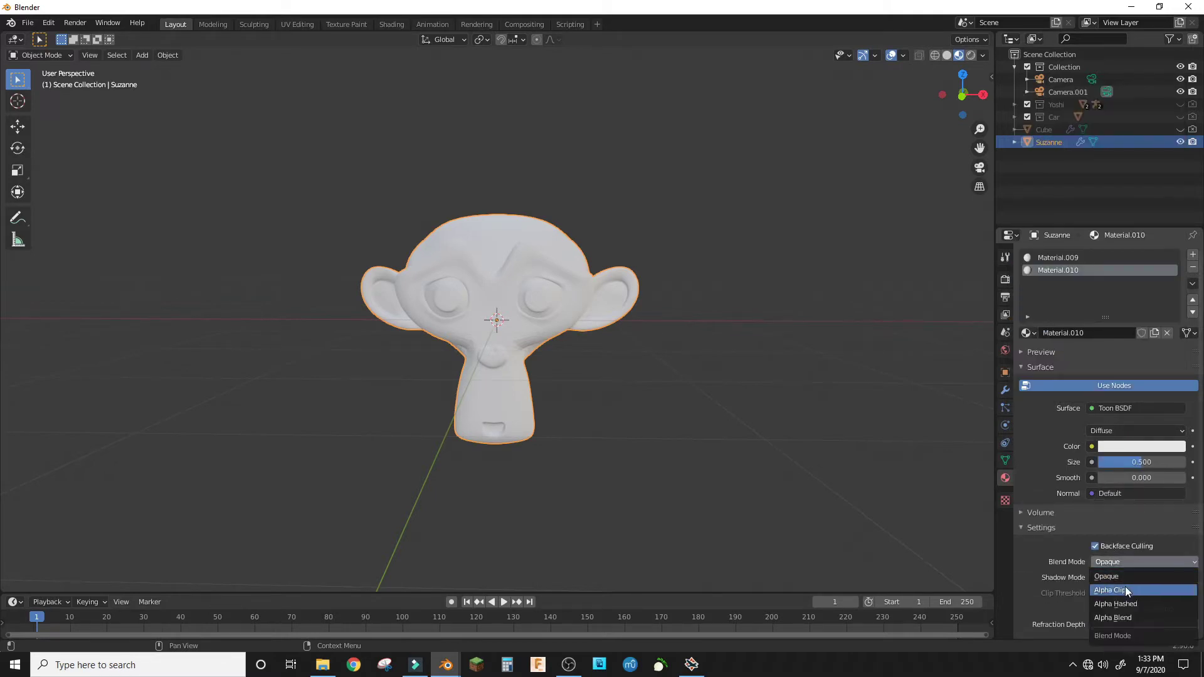
pyautogui.click(1136, 576)
pyautogui.click(1125, 548)
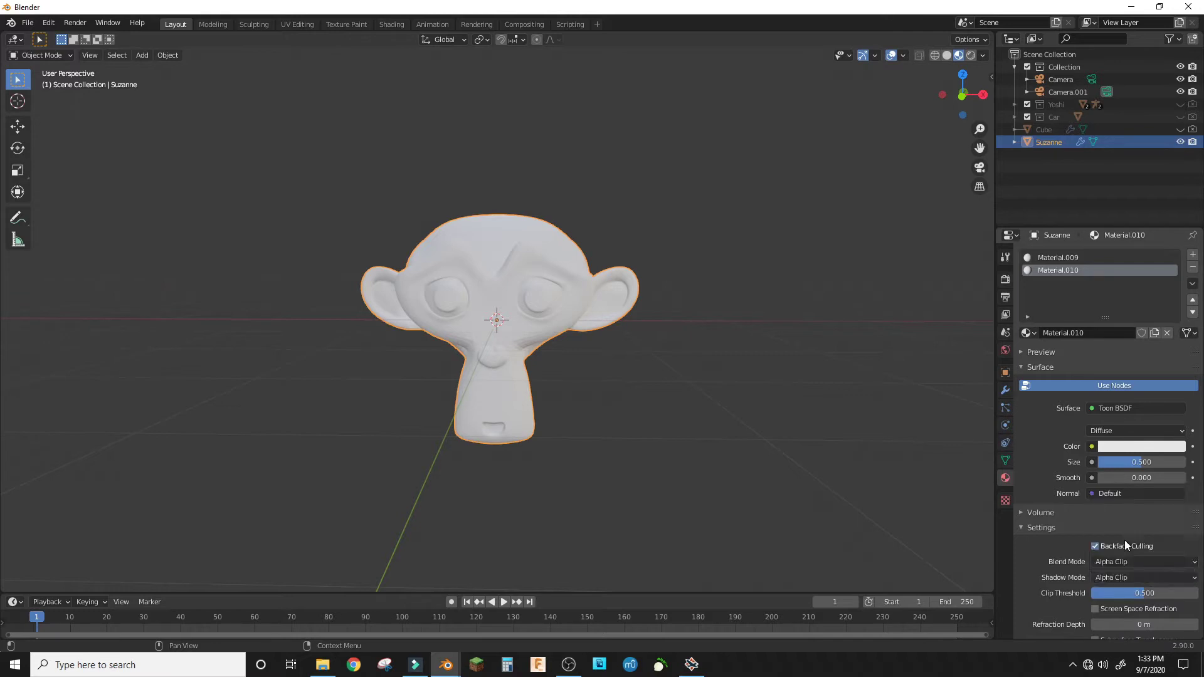
# Keep Freestyle line rendering enabled and render the current frame.
pyautogui.click(1006, 279)
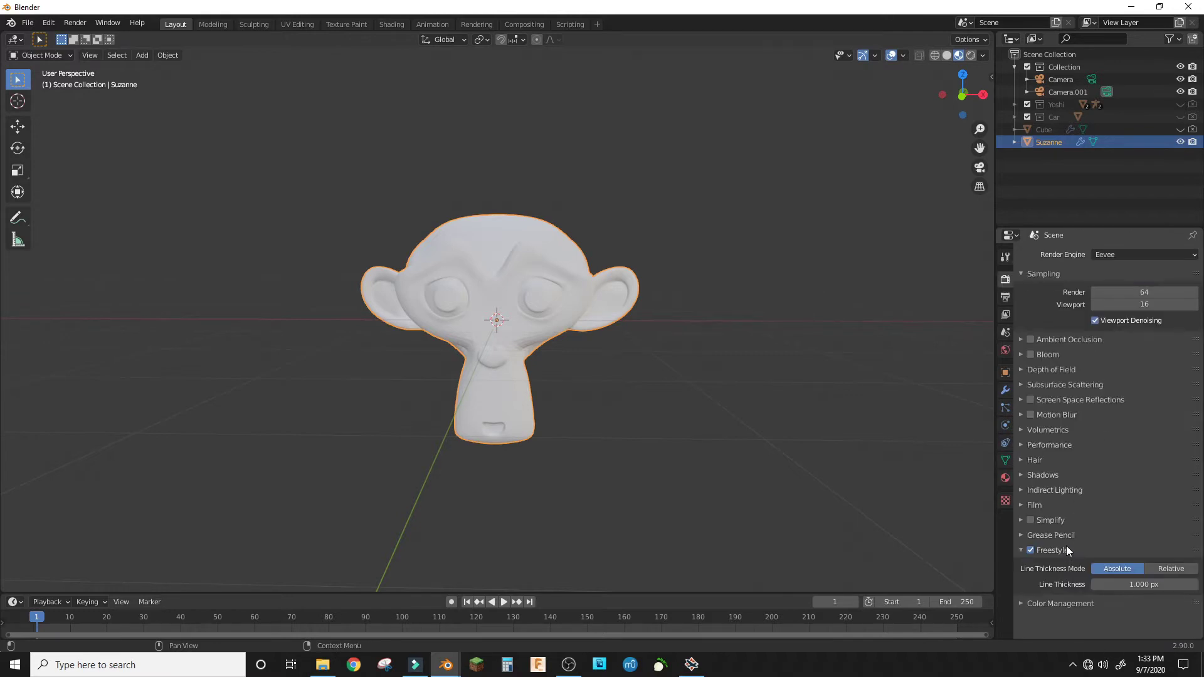
pyautogui.click(1030, 550)
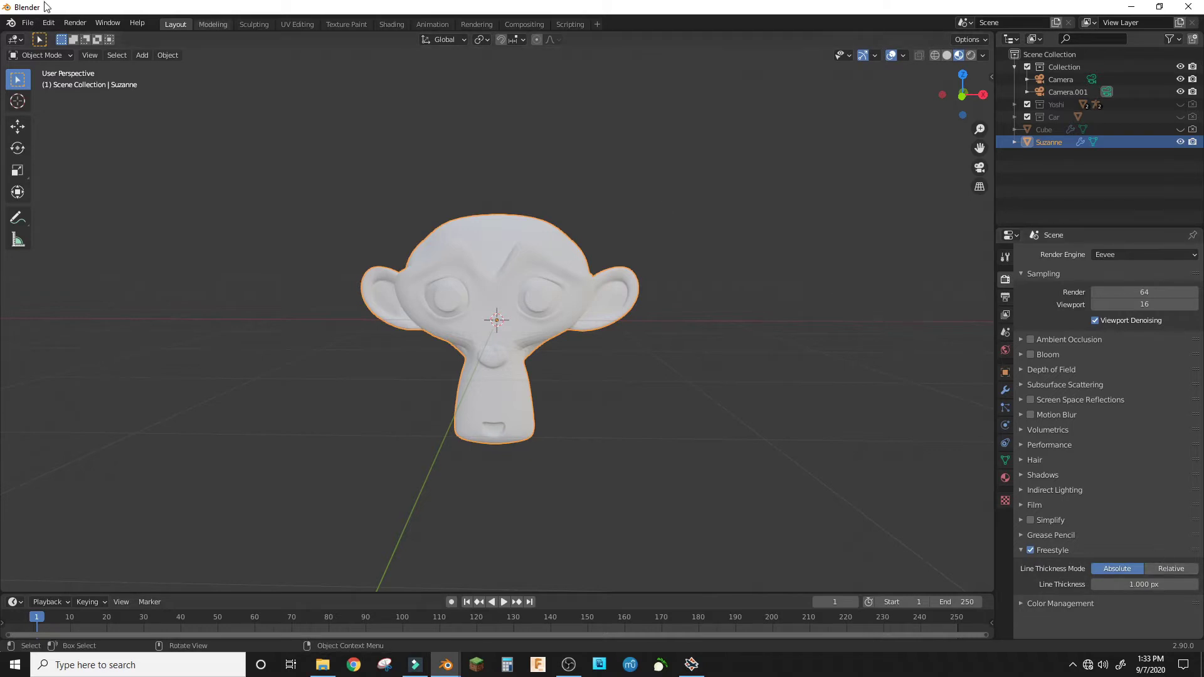
pyautogui.click(75, 22)
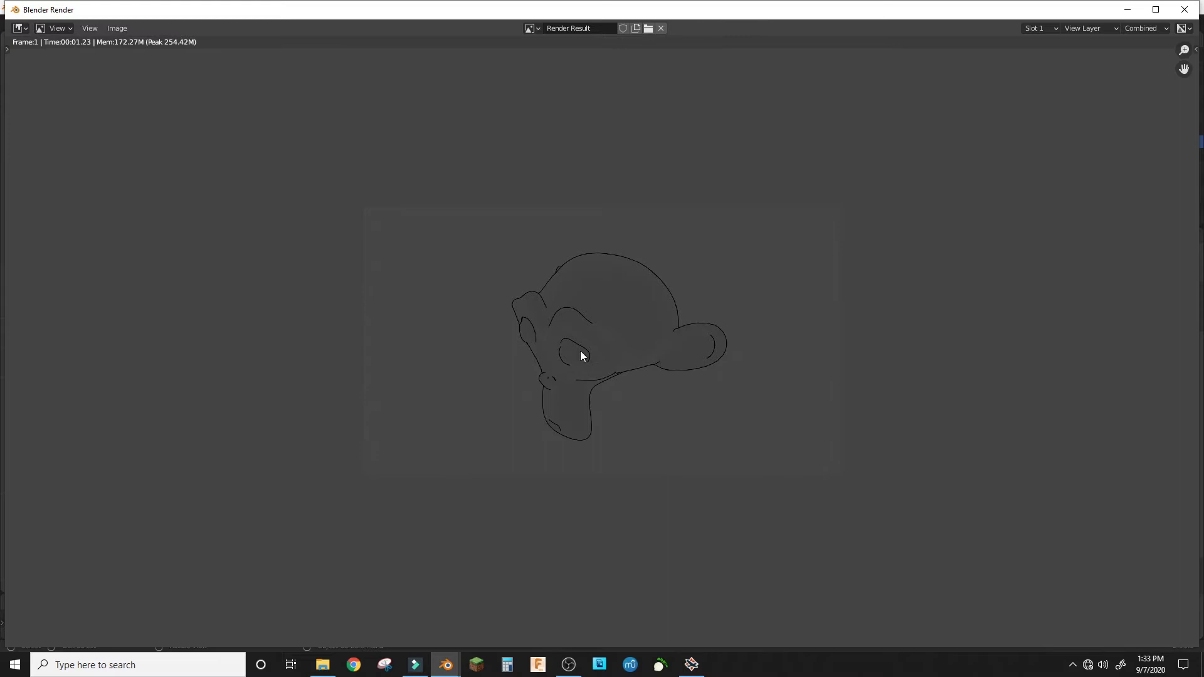
pyautogui.scroll(5, 585, 359)
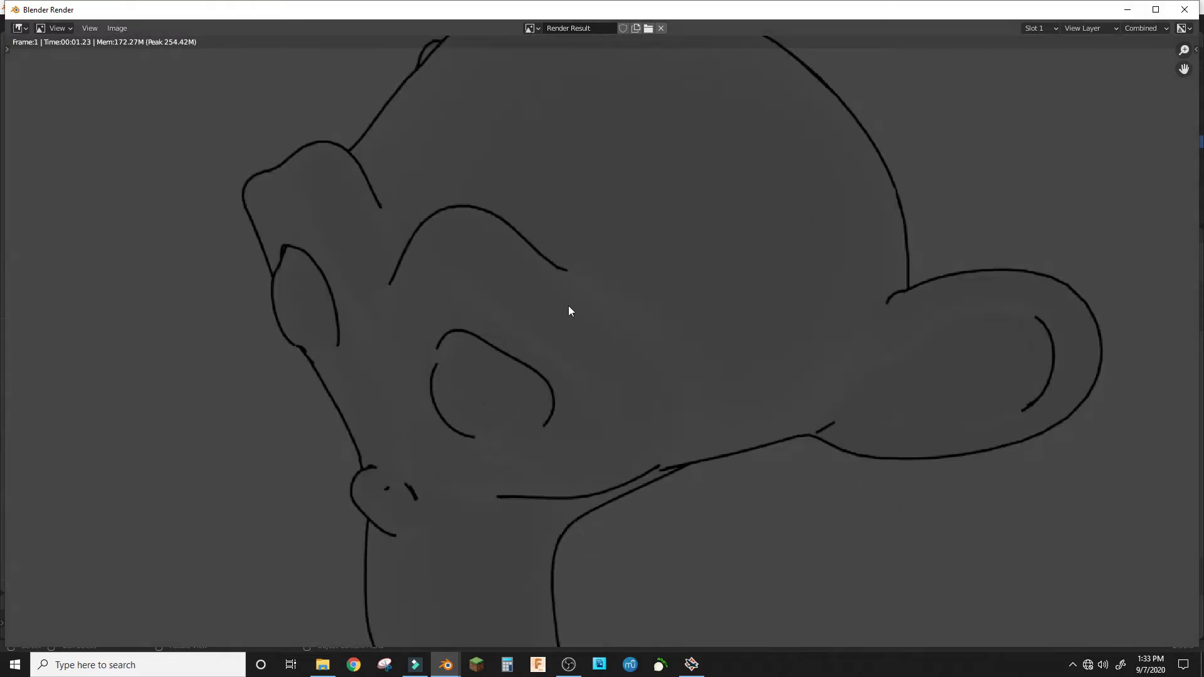
pyautogui.scroll(-2, 568, 311)
pyautogui.scroll(-2, 754, 365)
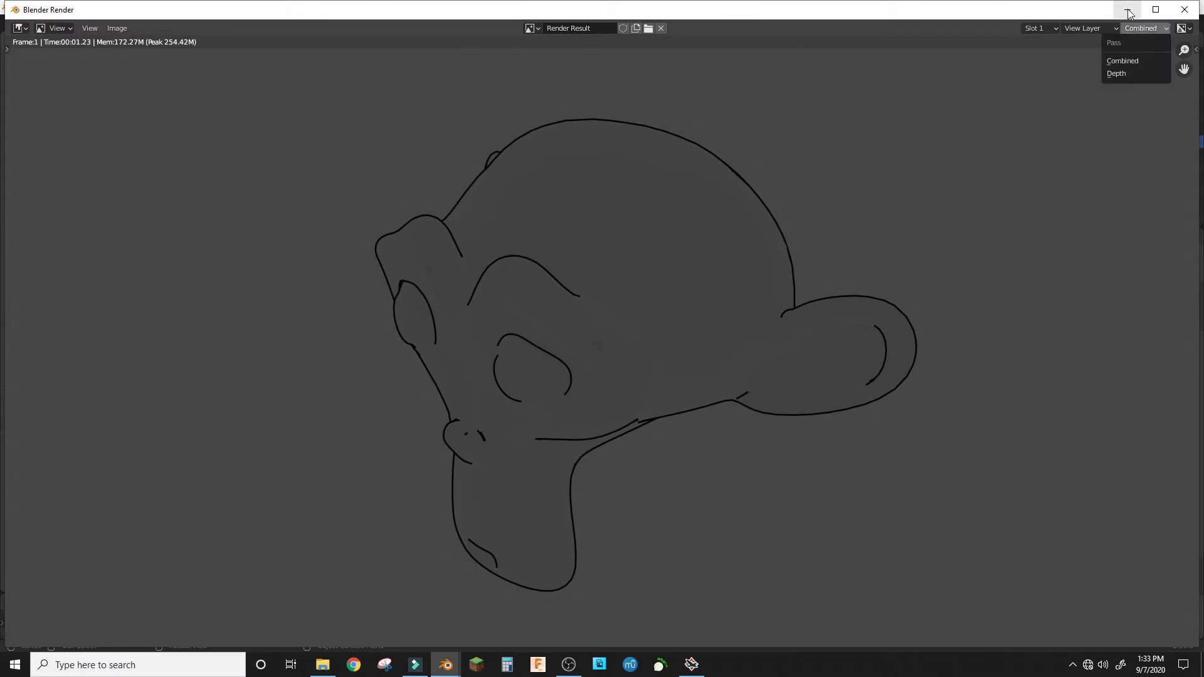
# Close the outline render result and bring up Suzanne's right-click menu.
pyautogui.click(1127, 10)
pyautogui.moveTo(709, 223)
pyautogui.mouseDown(button='middle')
pyautogui.moveTo(554, 252)
pyautogui.moveTo(891, 344)
pyautogui.mouseUp(button='middle')
pyautogui.rightClick(547, 287)
# Shade Suzanne smooth and add a Solidify modifier to it.
pyautogui.click(531, 211)
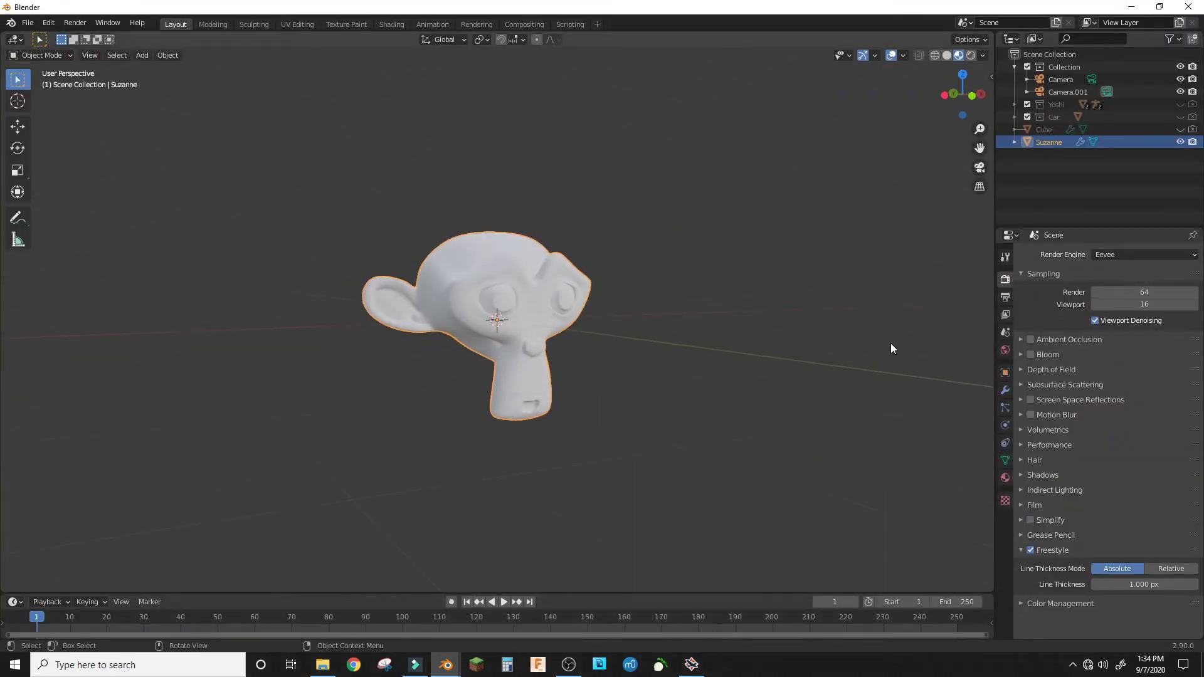
pyautogui.click(1004, 390)
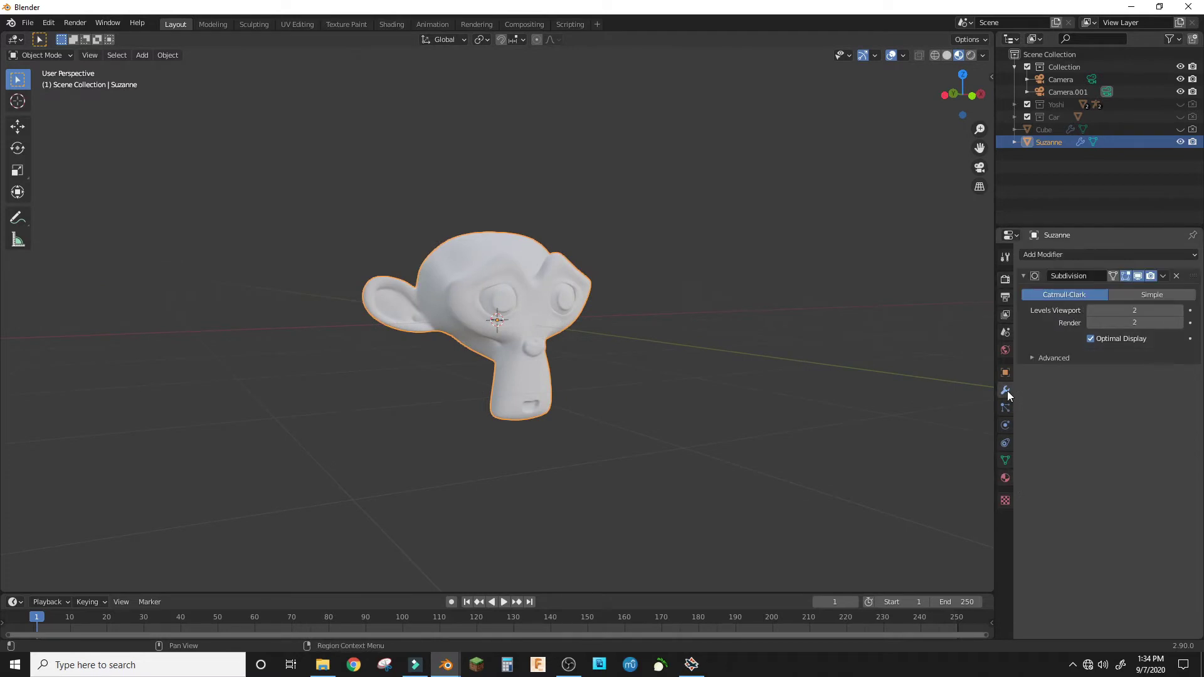
pyautogui.click(1004, 372)
pyautogui.click(1110, 254)
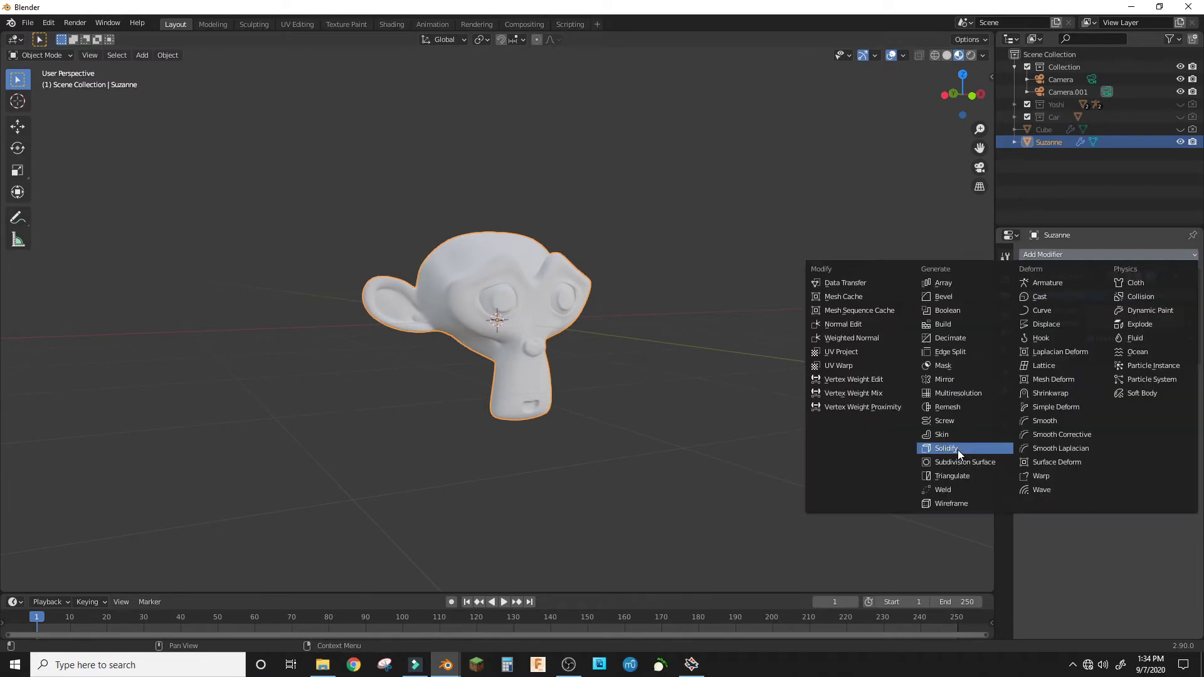
pyautogui.click(958, 450)
# Make the toon material colour black and add a point light to the scene.
pyautogui.click(1005, 477)
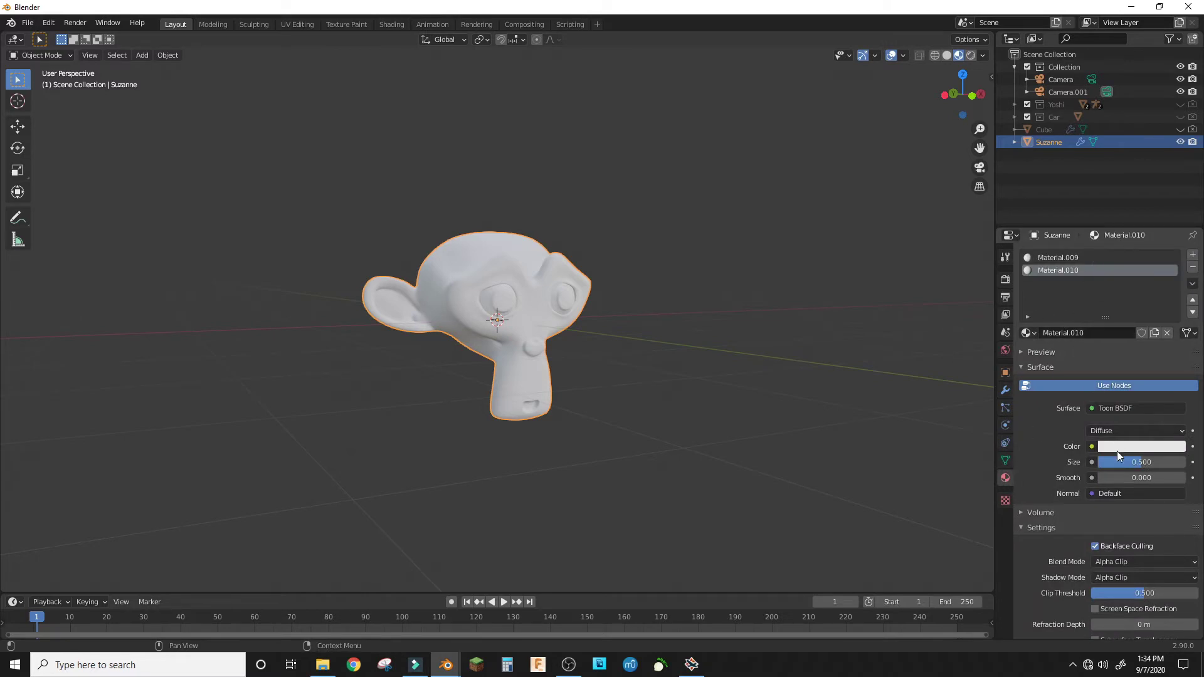
pyautogui.click(1140, 446)
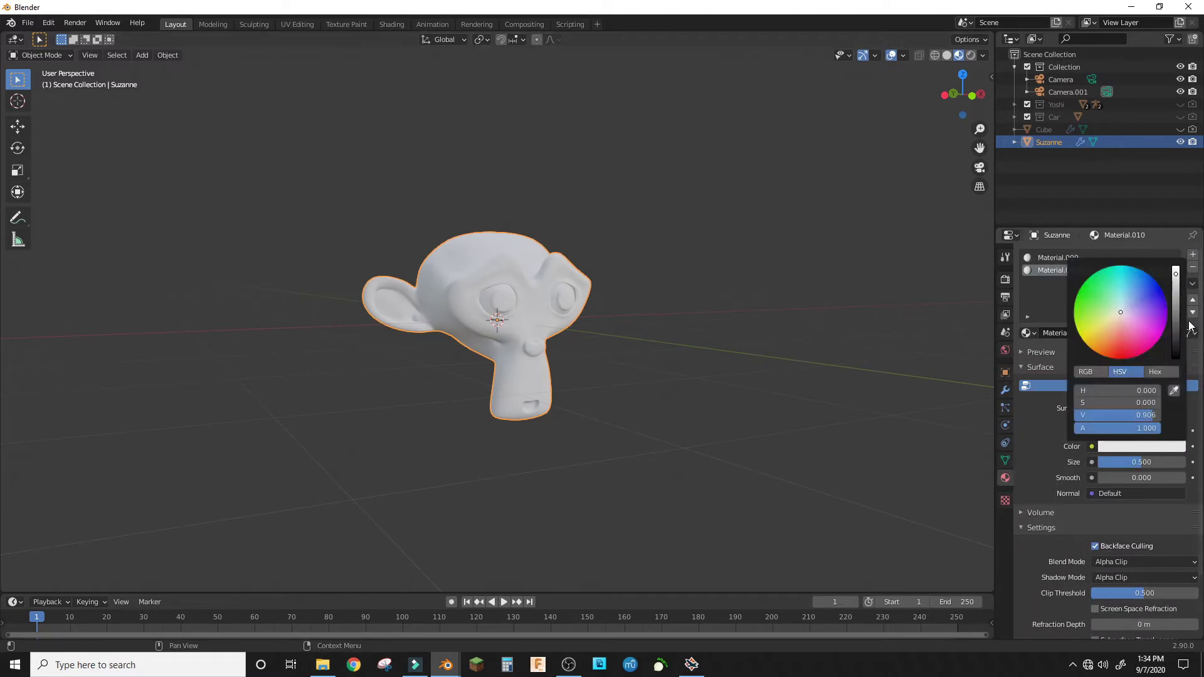
pyautogui.moveTo(1174, 273); pyautogui.dragTo(1175, 358)
pyautogui.click(1005, 390)
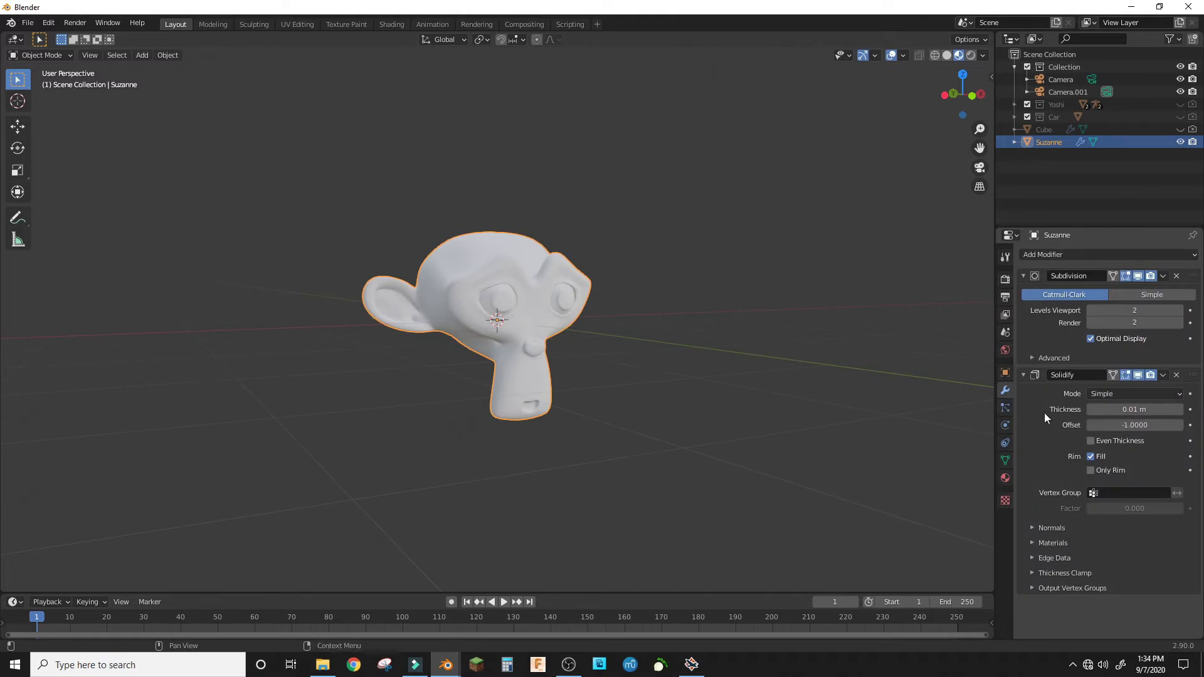
pyautogui.hotkey('shift', 'a')
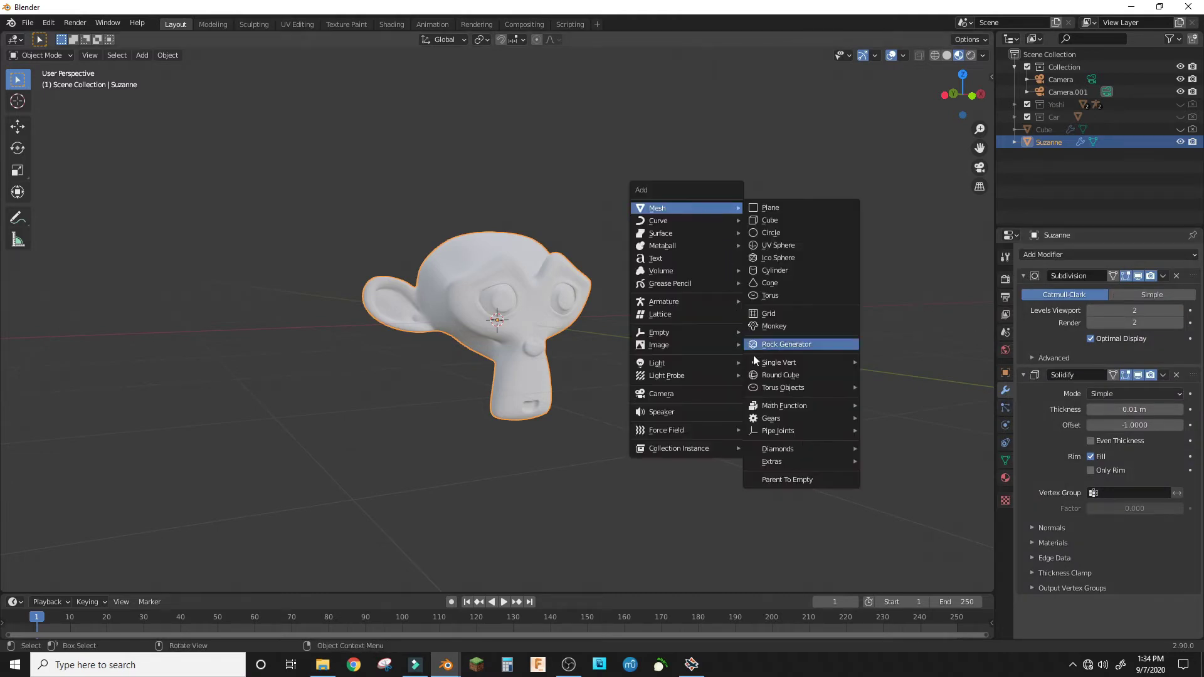
pyautogui.moveTo(658, 362)
pyautogui.click(771, 345)
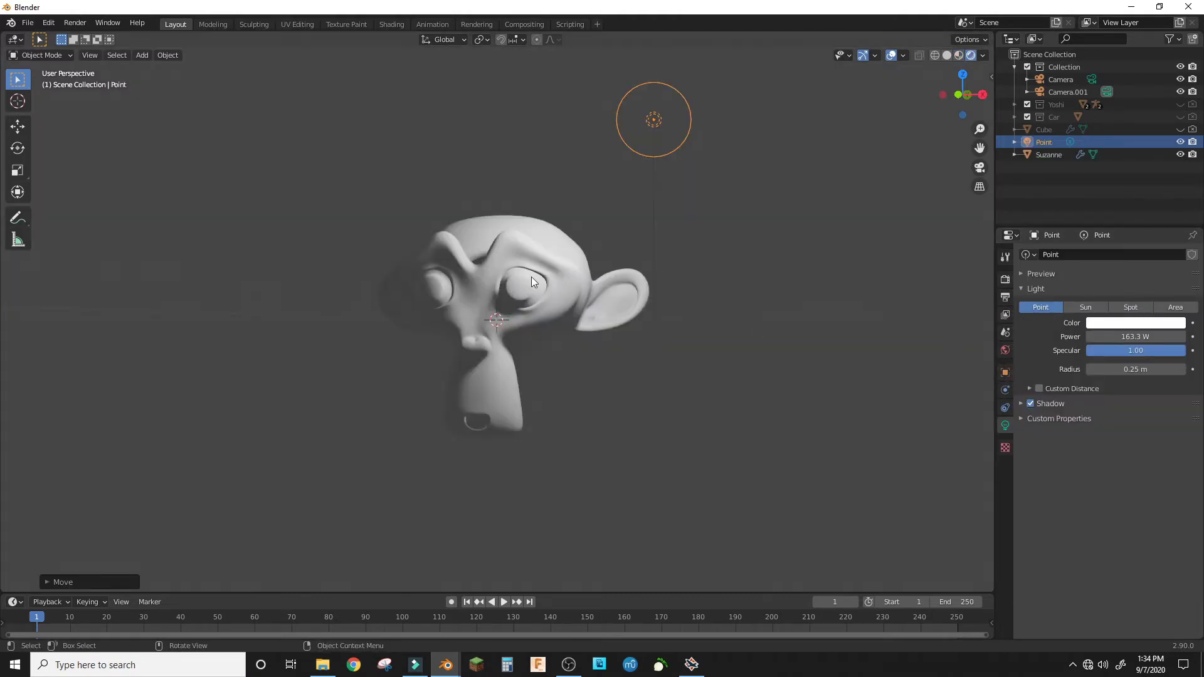
# Reselect Suzanne, flip the Solidify shell normals and set material offset to 1.
pyautogui.click(597, 278)
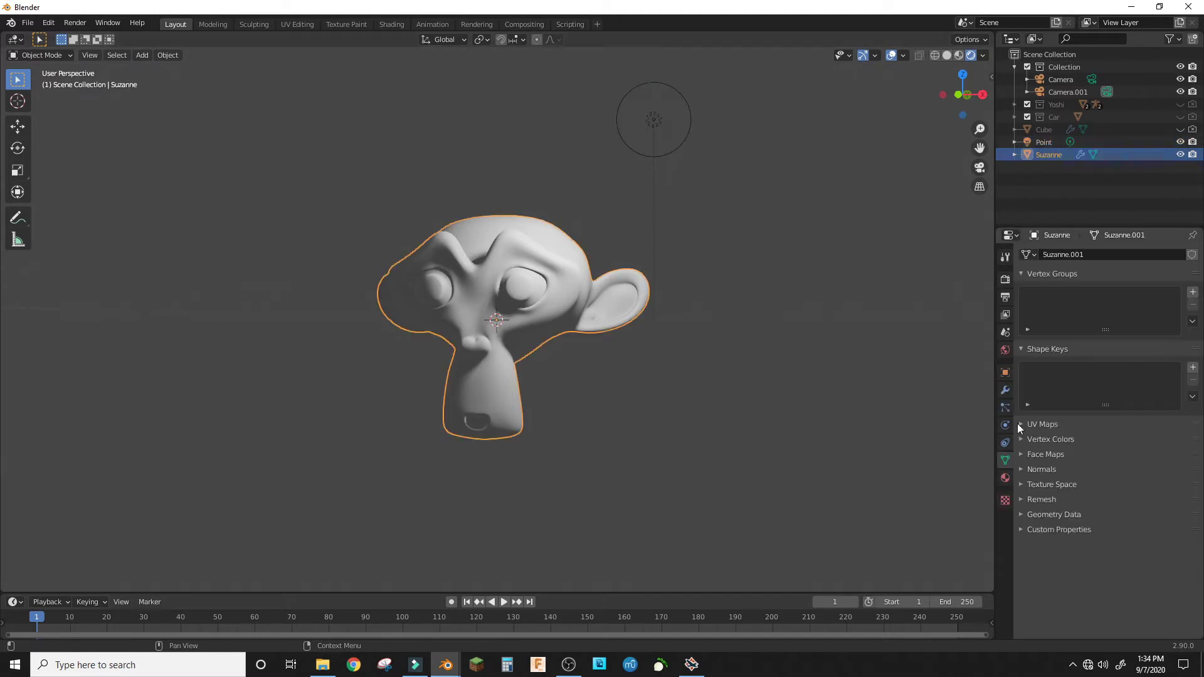
pyautogui.click(1005, 389)
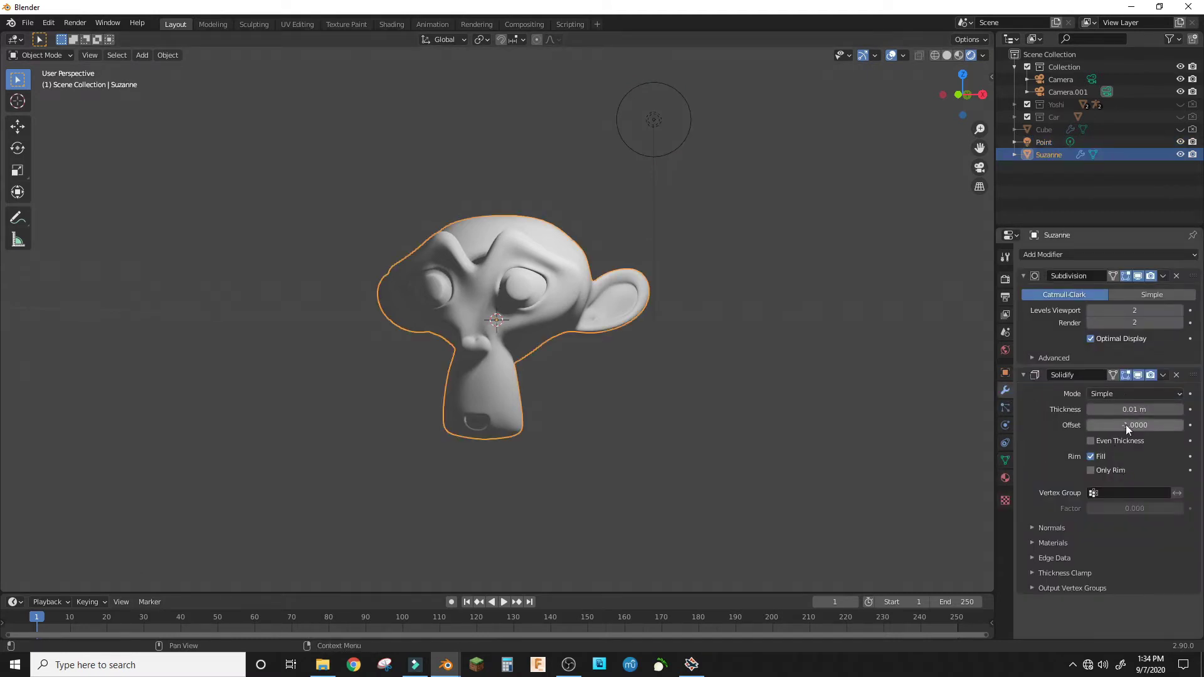
pyautogui.click(1053, 529)
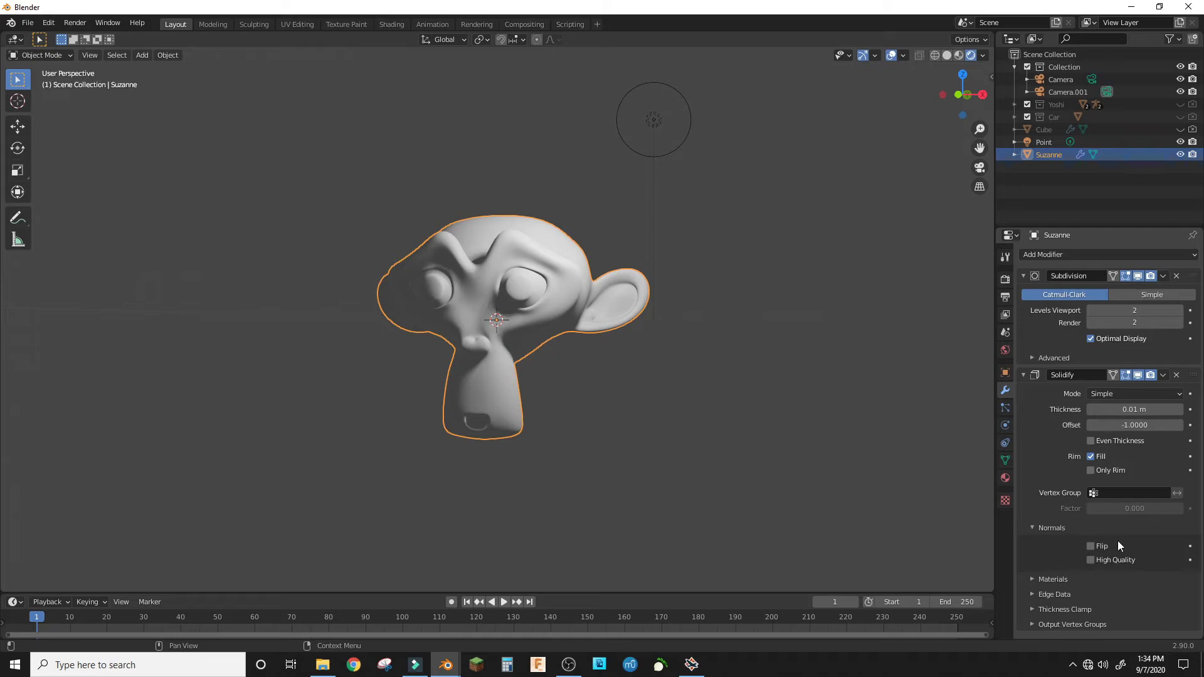
pyautogui.click(1044, 580)
pyautogui.moveTo(1124, 597)
pyautogui.mouseDown()
pyautogui.moveTo(1158, 597)
pyautogui.moveTo(1110, 597)
pyautogui.mouseUp()
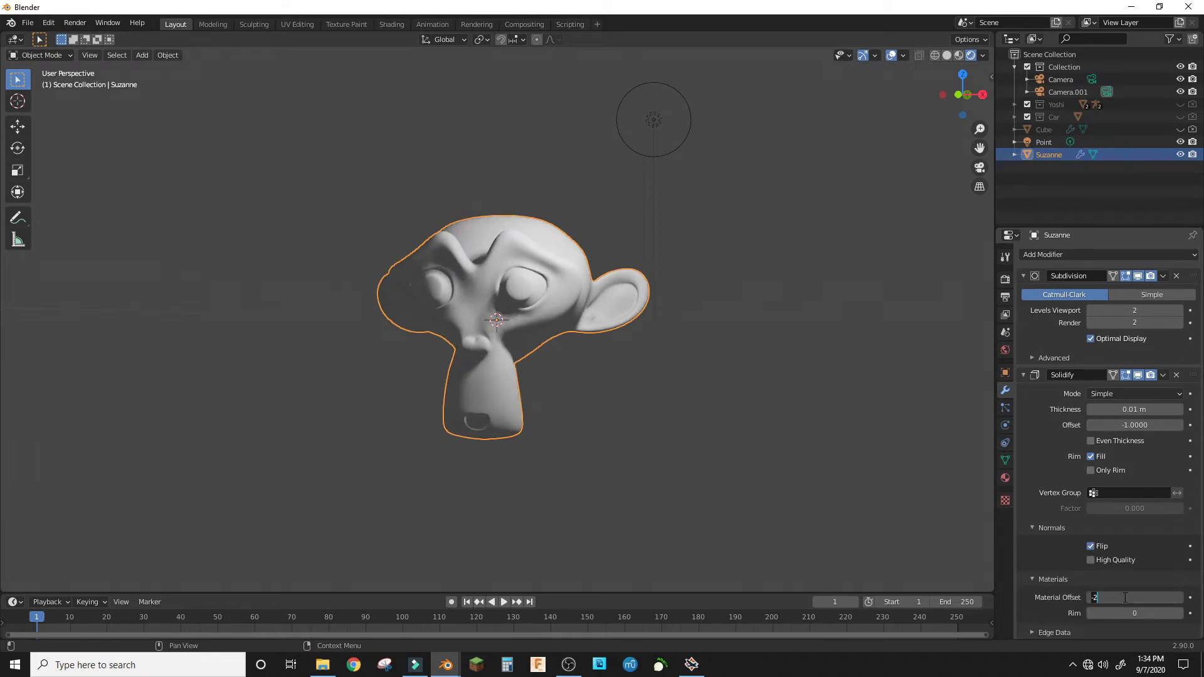
# Set the Solidify thickness to -0.02 m for a thin black outline.
pyautogui.moveTo(1112, 409)
pyautogui.mouseDown()
pyautogui.moveTo(1082, 409)
pyautogui.moveTo(1128, 409)
pyautogui.mouseUp()
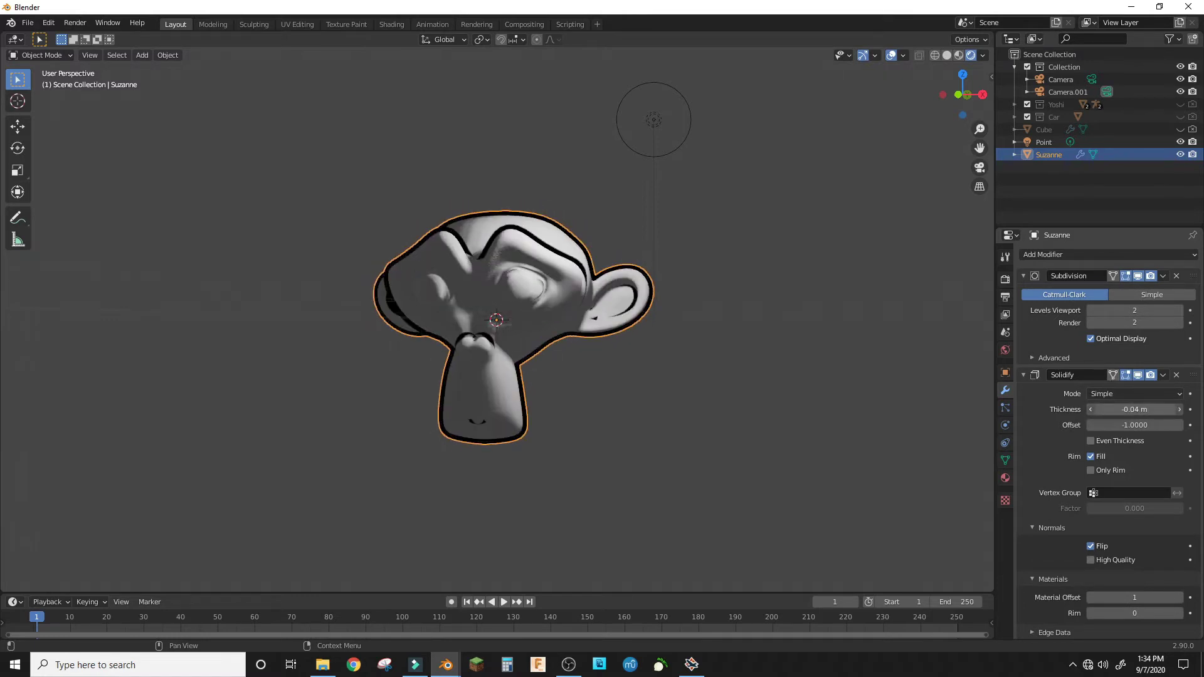
pyautogui.moveTo(783, 335); pyautogui.dragTo(743, 343, button='middle')
pyautogui.scroll(5, 755, 346)
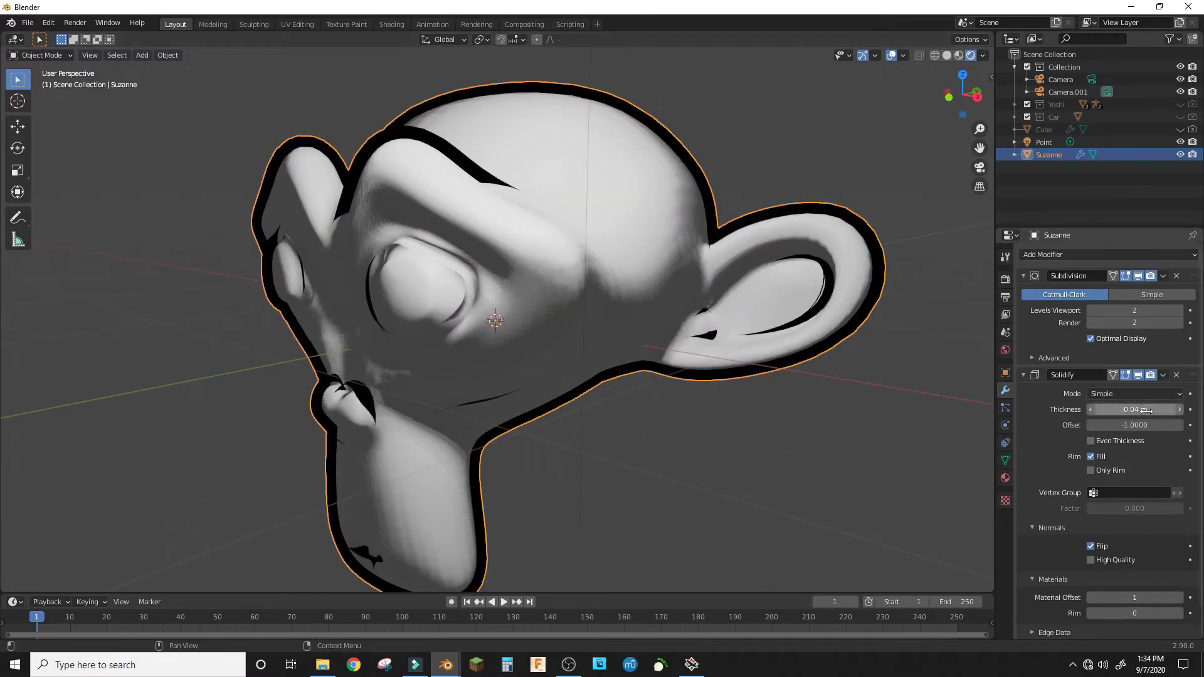
pyautogui.moveTo(1166, 409)
pyautogui.mouseDown()
pyautogui.moveTo(1189, 409)
pyautogui.moveTo(1101, 409)
pyautogui.mouseUp()
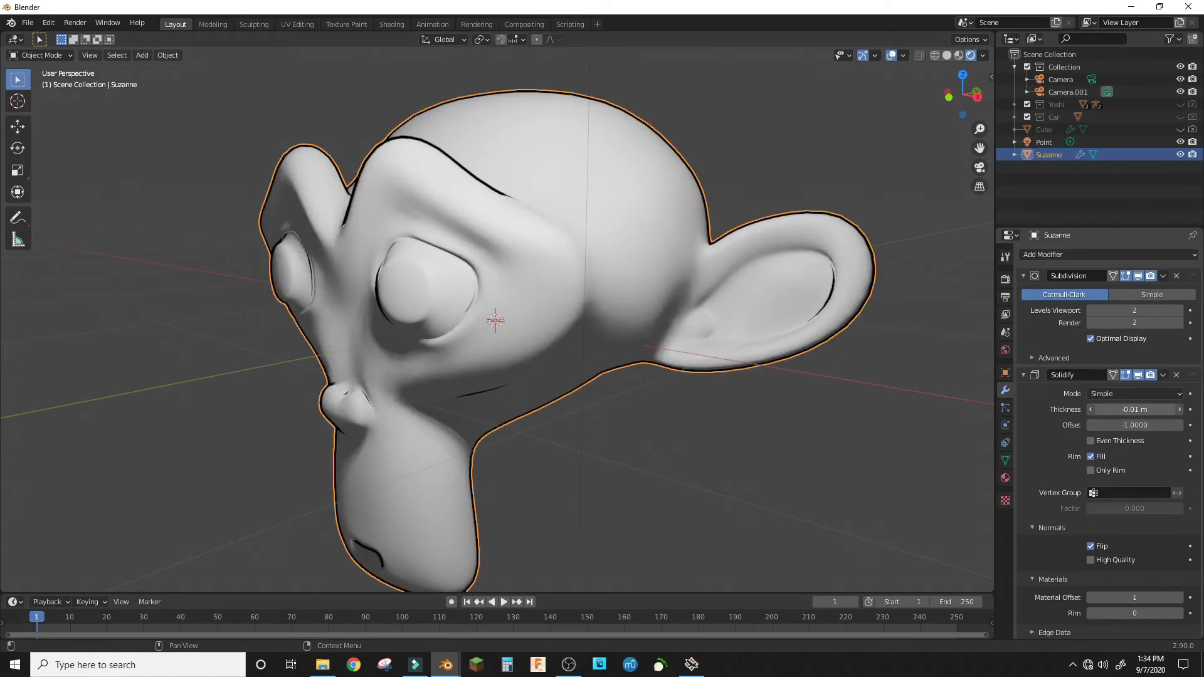
pyautogui.moveTo(793, 340)
pyautogui.mouseDown(button='middle')
pyautogui.moveTo(879, 309)
pyautogui.moveTo(992, 361)
pyautogui.mouseUp(button='middle')
pyautogui.click(1108, 408)
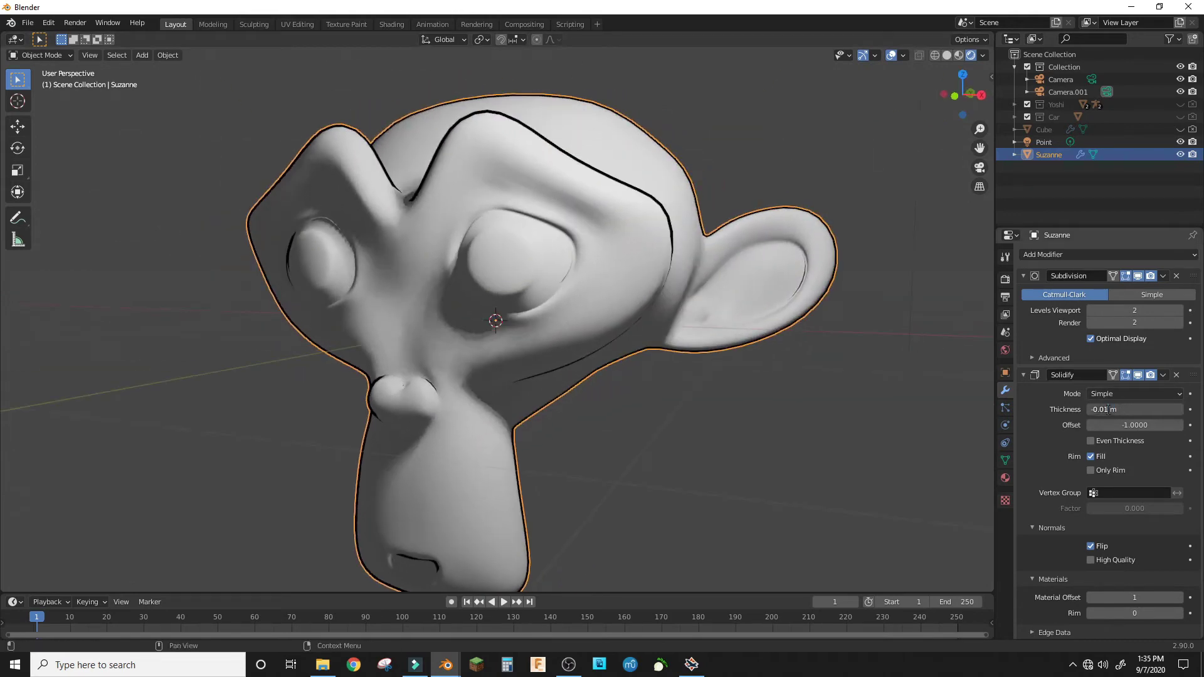
pyautogui.write('2')
pyautogui.press('Return')
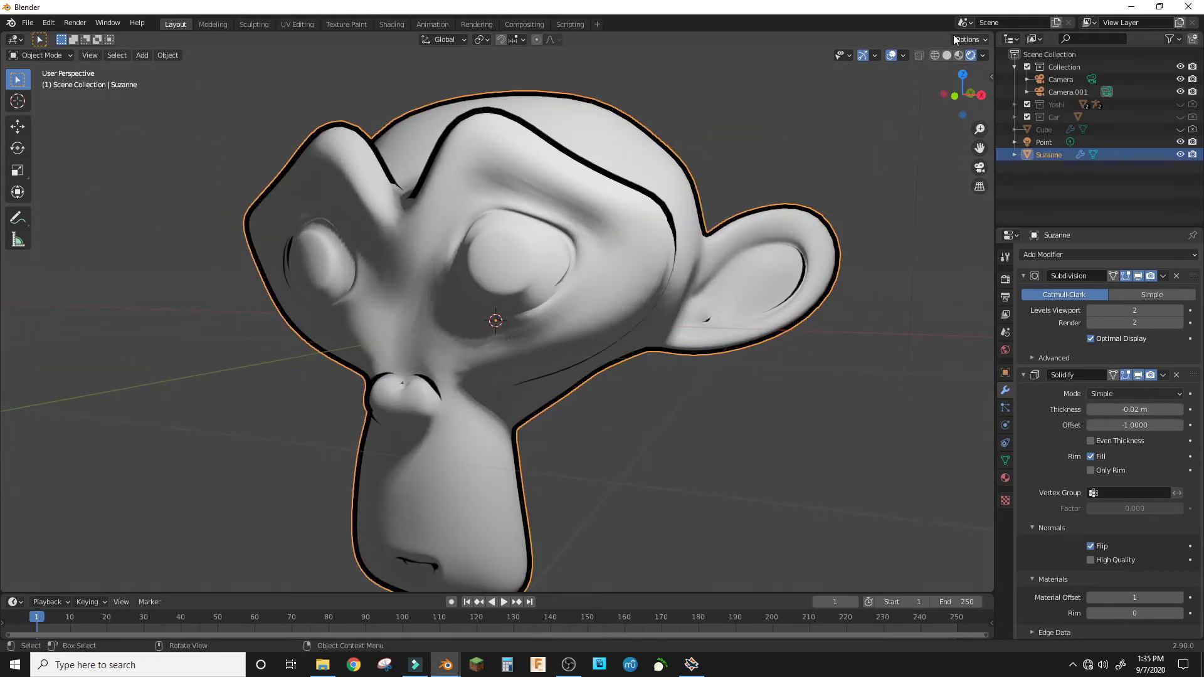
pyautogui.moveTo(962, 94)
pyautogui.mouseDown()
pyautogui.moveTo(561, 286)
pyautogui.moveTo(720, 283)
pyautogui.moveTo(649, 319)
pyautogui.moveTo(517, 312)
pyautogui.moveTo(515, 271)
pyautogui.moveTo(567, 245)
pyautogui.moveTo(751, 268)
pyautogui.moveTo(776, 301)
pyautogui.moveTo(665, 322)
pyautogui.moveTo(527, 279)
pyautogui.moveTo(689, 279)
pyautogui.mouseUp()
# Hide Suzanne, show the Yoshi models, and orbit to compare their outlines.
pyautogui.moveTo(689, 279); pyautogui.dragTo(755, 341, button='middle')
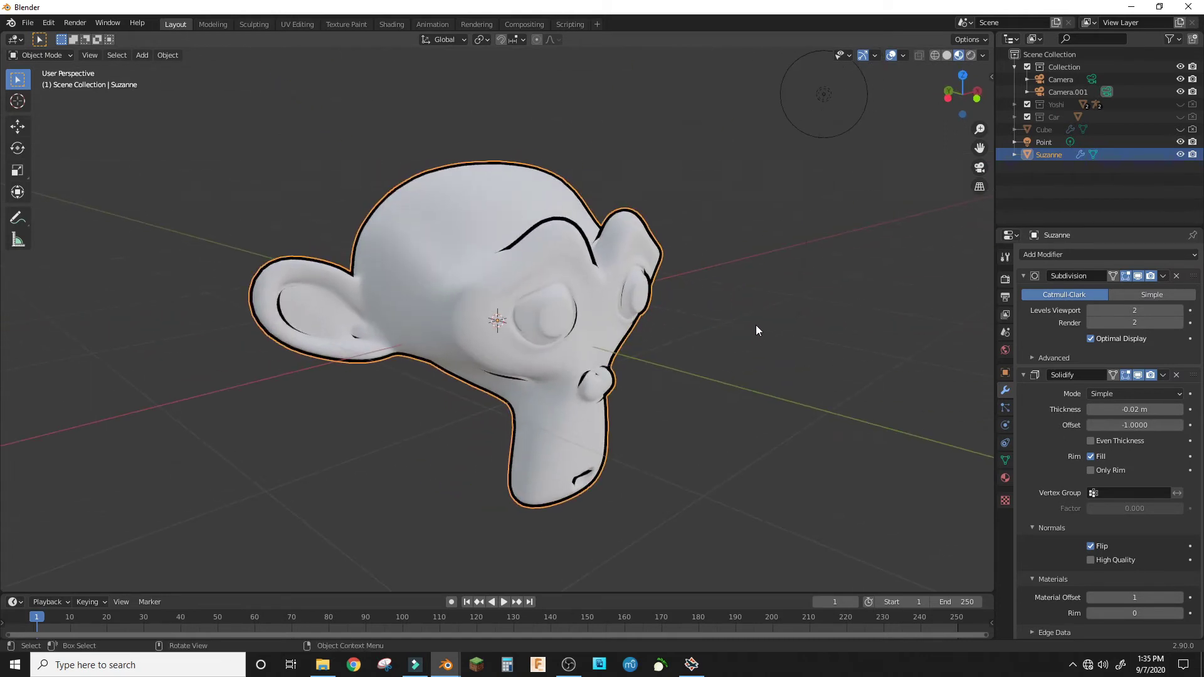
pyautogui.moveTo(736, 274); pyautogui.dragTo(1182, 157, button='middle')
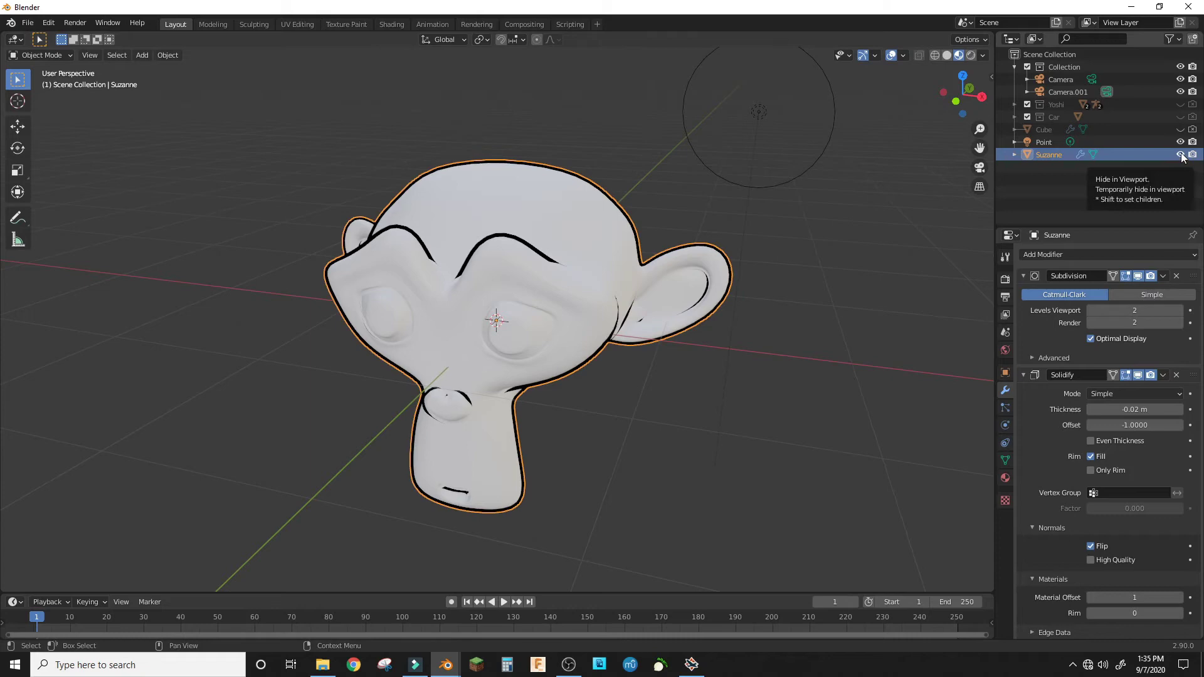
pyautogui.click(1182, 155)
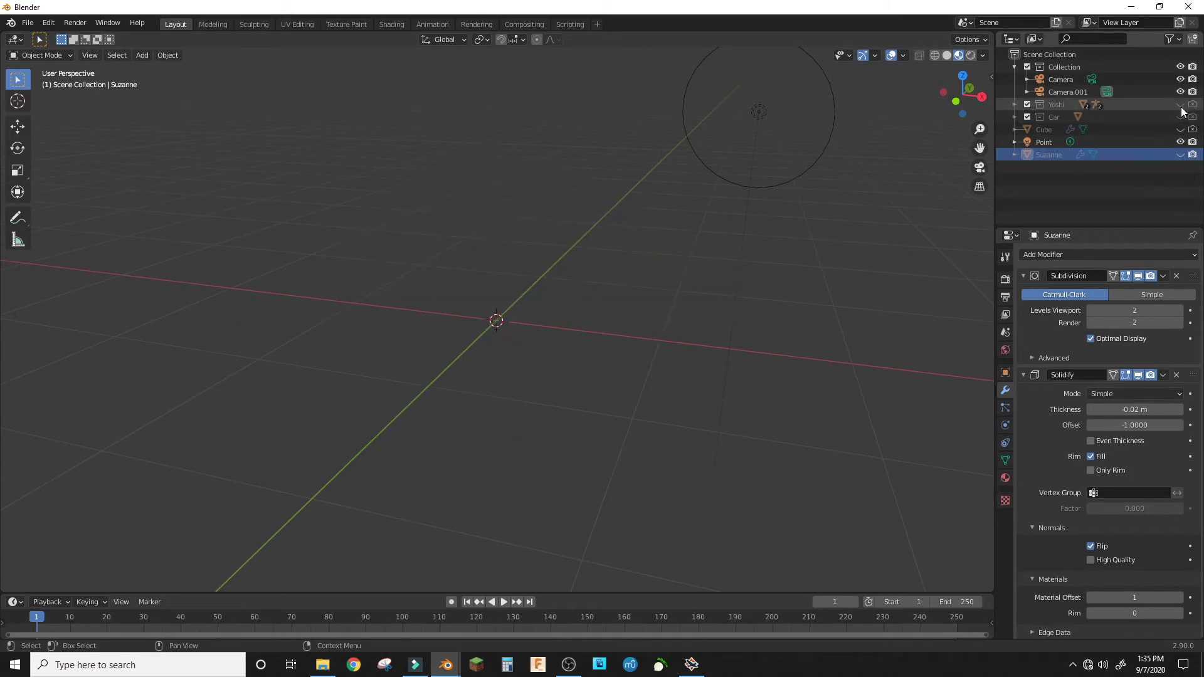
pyautogui.click(1181, 105)
pyautogui.scroll(-5, 613, 279)
pyautogui.moveTo(709, 232)
pyautogui.mouseDown(button='middle')
pyautogui.moveTo(687, 227)
pyautogui.moveTo(500, 297)
pyautogui.moveTo(467, 288)
pyautogui.moveTo(555, 274)
pyautogui.moveTo(455, 253)
pyautogui.mouseUp(button='middle')
pyautogui.scroll(3, 456, 254)
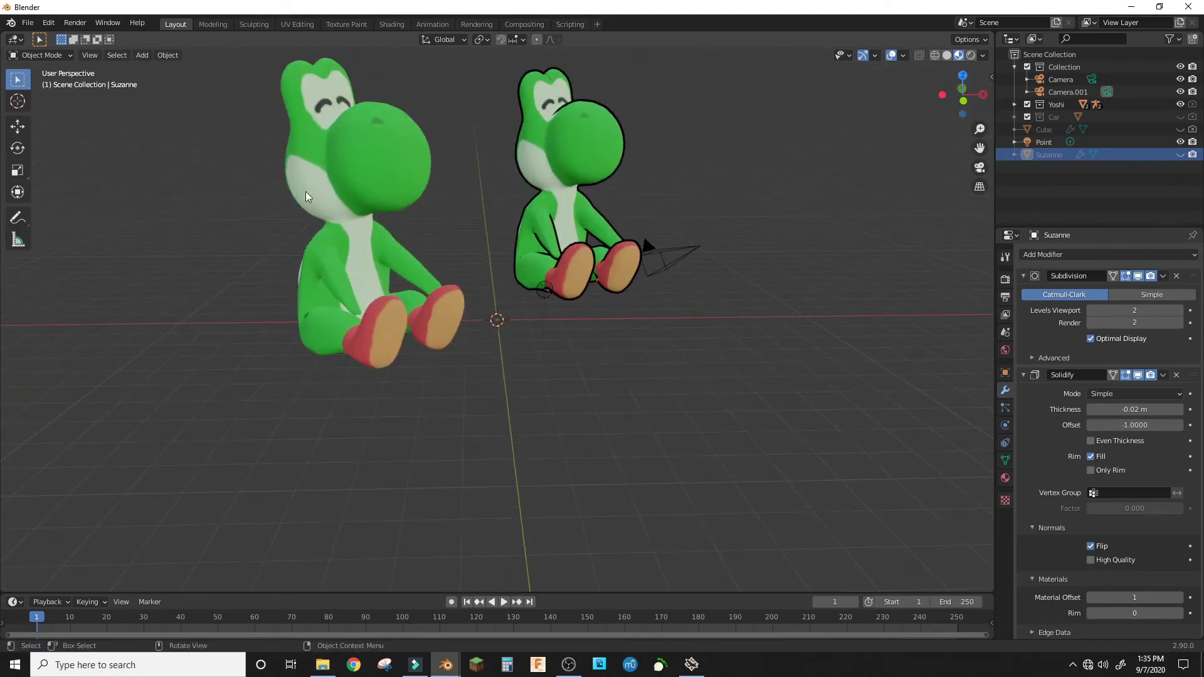
pyautogui.moveTo(395, 133)
pyautogui.mouseDown(button='middle')
pyautogui.moveTo(522, 140)
pyautogui.moveTo(397, 130)
pyautogui.moveTo(560, 210)
pyautogui.moveTo(624, 284)
pyautogui.moveTo(526, 268)
pyautogui.moveTo(311, 274)
pyautogui.moveTo(556, 234)
pyautogui.moveTo(595, 249)
pyautogui.moveTo(487, 246)
pyautogui.moveTo(403, 262)
pyautogui.moveTo(521, 224)
pyautogui.moveTo(613, 234)
pyautogui.moveTo(884, 227)
pyautogui.moveTo(53, 242)
pyautogui.mouseUp(button='middle')
pyautogui.scroll(-3, 557, 234)
# Hide the Yoshi models, show the toy car, and orbit to its front side.
pyautogui.click(1181, 105)
pyautogui.click(1192, 105)
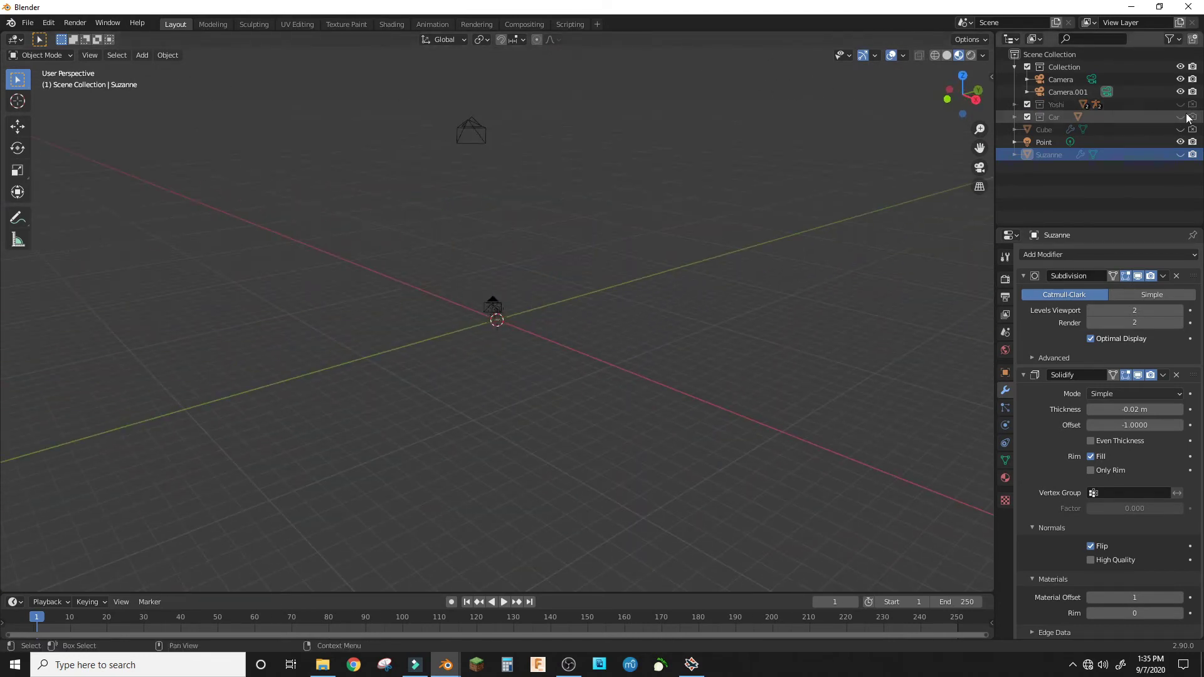
pyautogui.click(1180, 117)
pyautogui.moveTo(531, 296); pyautogui.dragTo(646, 285, button='middle')
pyautogui.scroll(4, 469, 333)
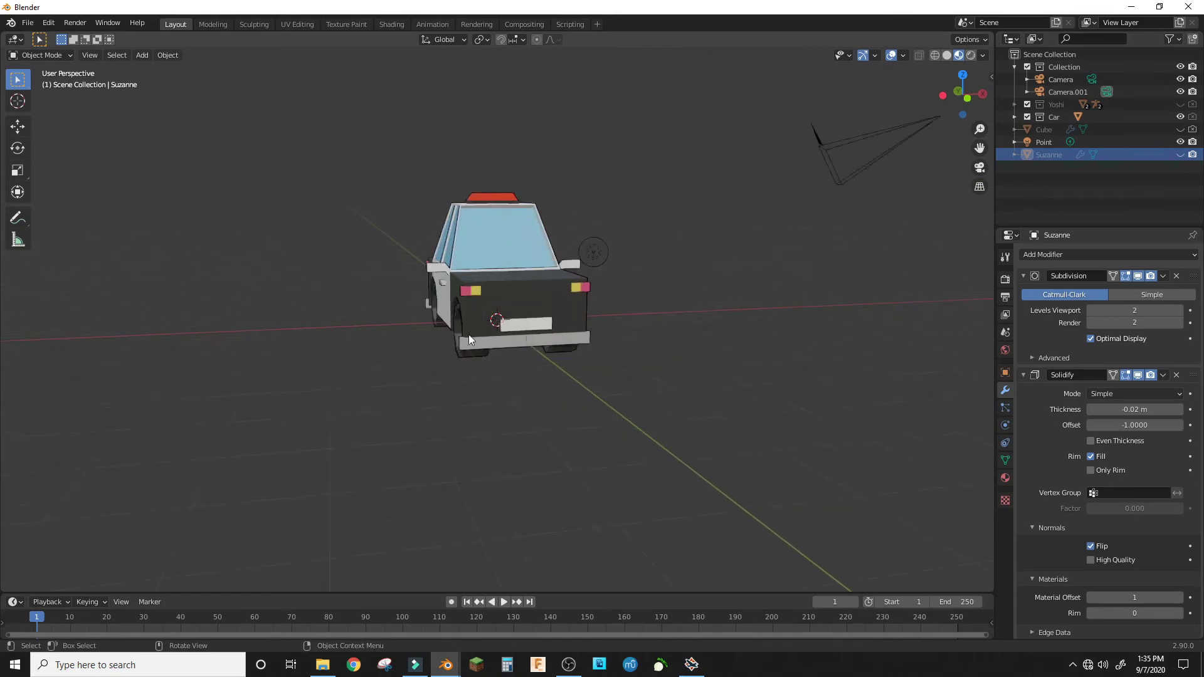
pyautogui.scroll(3, 390, 317)
pyautogui.moveTo(391, 317)
pyautogui.mouseDown(button='middle')
pyautogui.moveTo(543, 335)
pyautogui.moveTo(970, 326)
pyautogui.moveTo(926, 307)
pyautogui.mouseUp(button='middle')
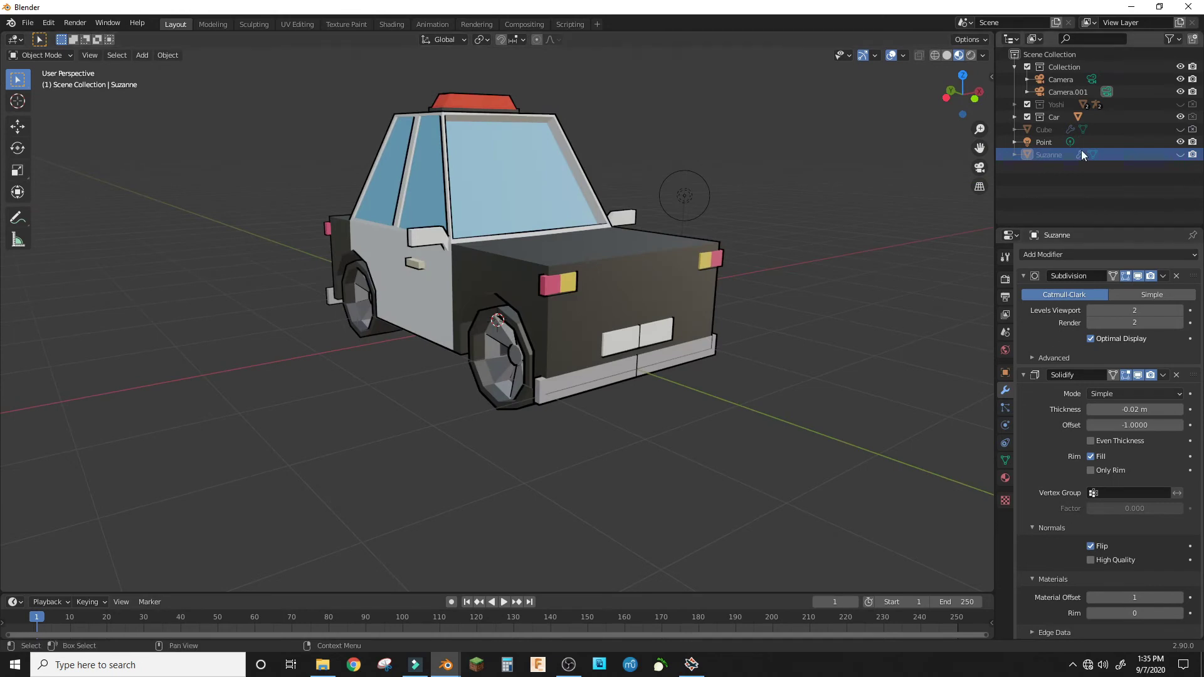
# Select the car body, toggle its outline briefly, and orbit to its rear.
pyautogui.click(1027, 116)
pyautogui.click(1138, 277)
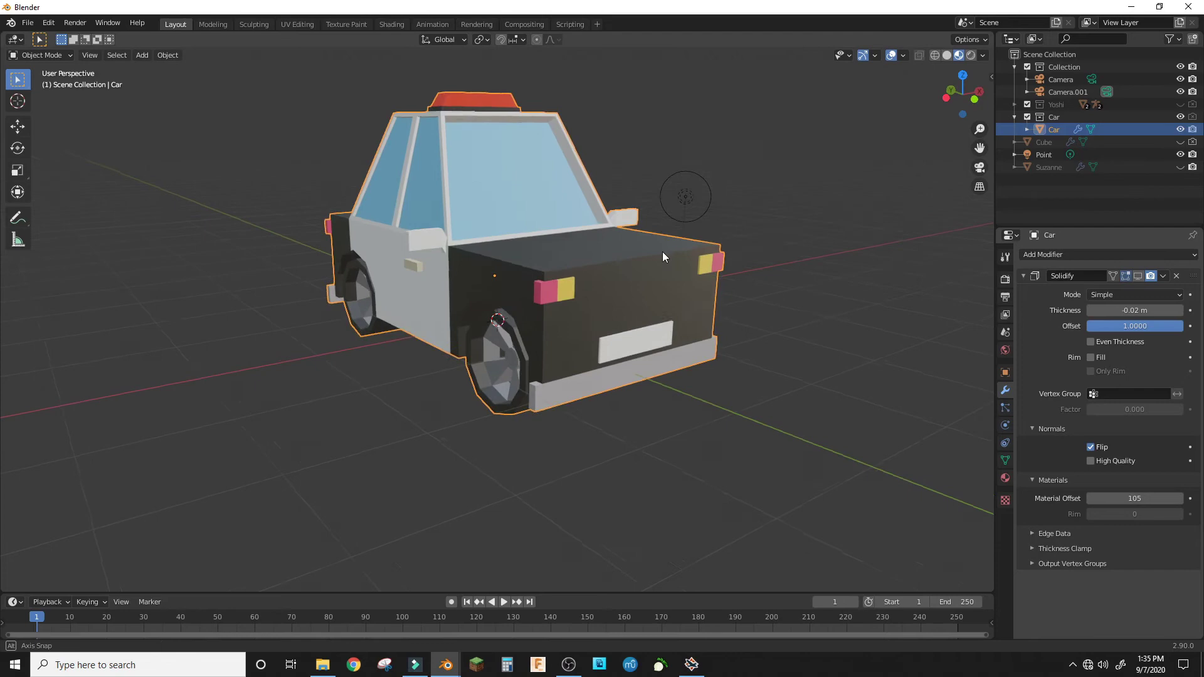
pyautogui.moveTo(662, 252)
pyautogui.mouseDown(button='middle')
pyautogui.moveTo(497, 262)
pyautogui.moveTo(790, 324)
pyautogui.moveTo(795, 290)
pyautogui.moveTo(862, 272)
pyautogui.moveTo(565, 289)
pyautogui.moveTo(709, 285)
pyautogui.mouseUp(button='middle')
pyautogui.moveTo(447, 312); pyautogui.dragTo(520, 320, button='middle')
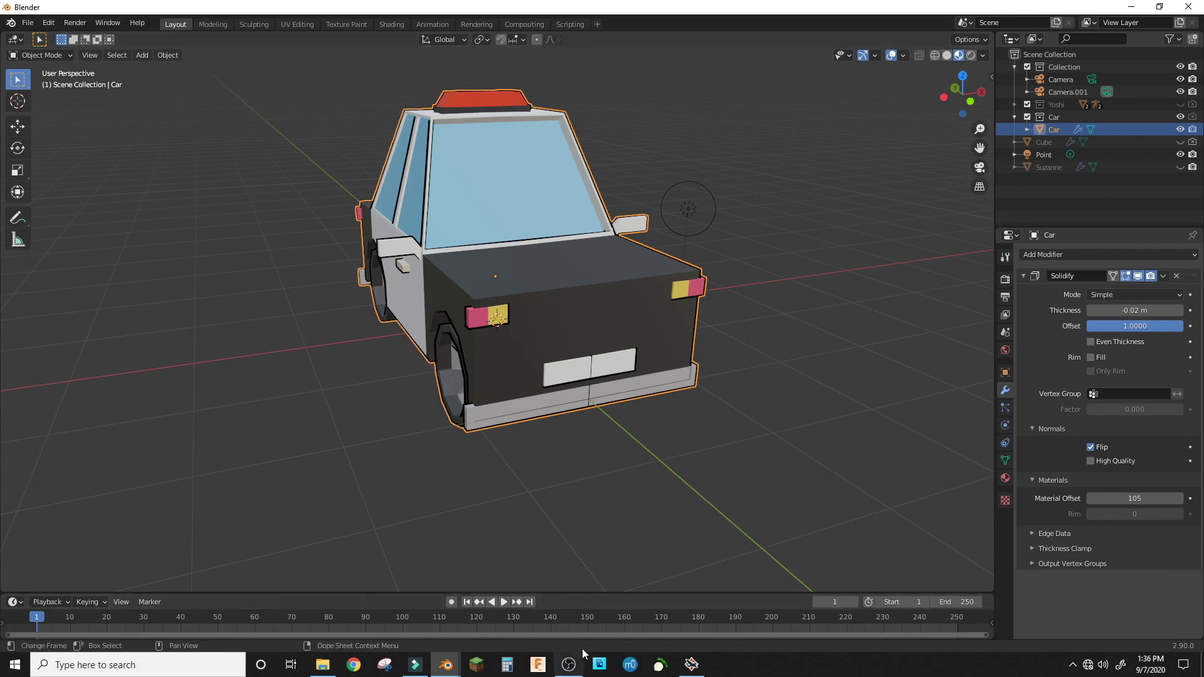
pyautogui.moveTo(830, 389); pyautogui.dragTo(506, 559, button='middle')
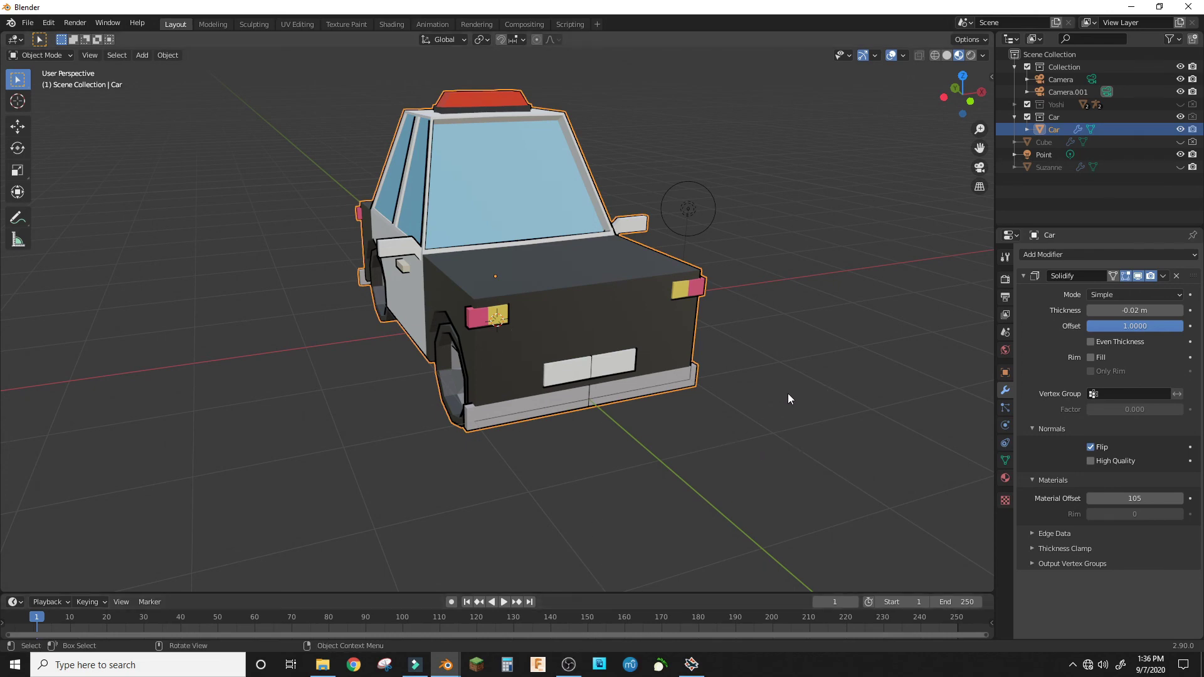